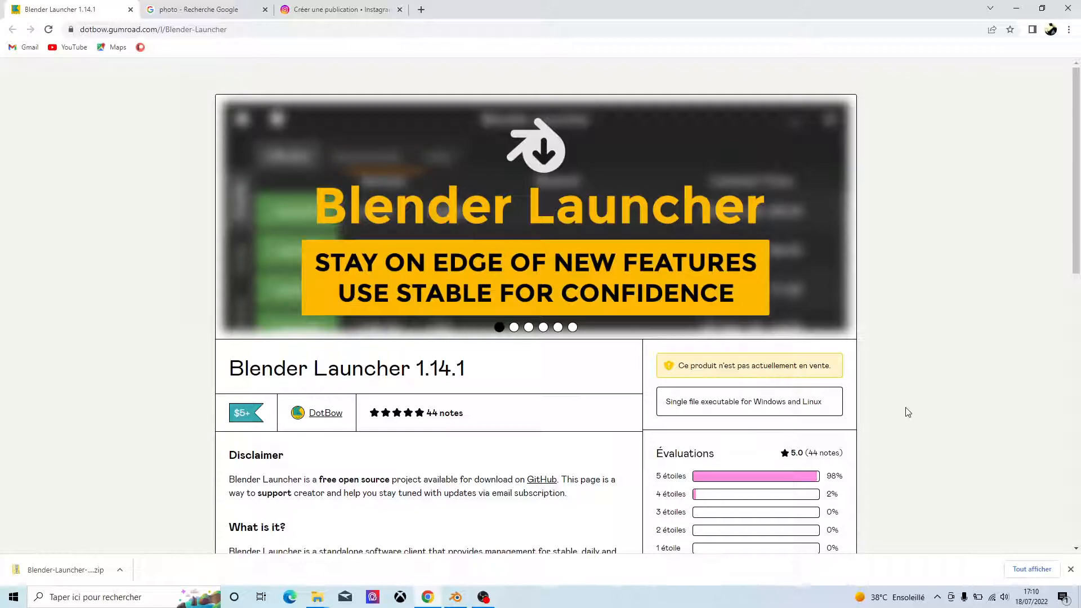
Step: Download Blender_Launcher_v1.15.0_Windows_x64.zip from the latest version's GitHub release page
{"action": "left_click_drag", "start_coordinate": [1076, 171], "coordinate": [1050, 463]}
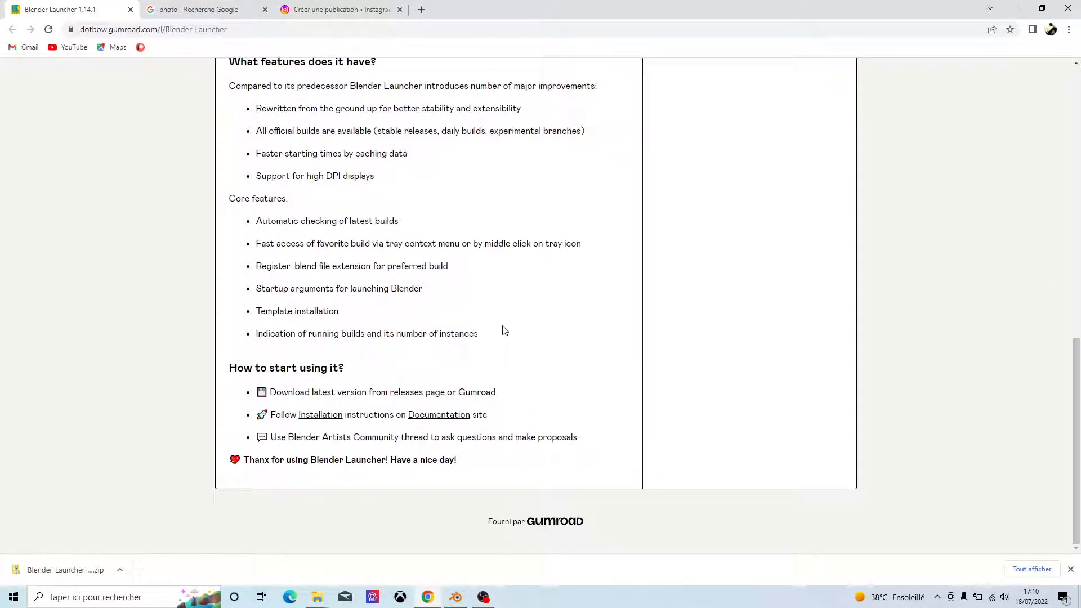
{"action": "left_click", "coordinate": [339, 393]}
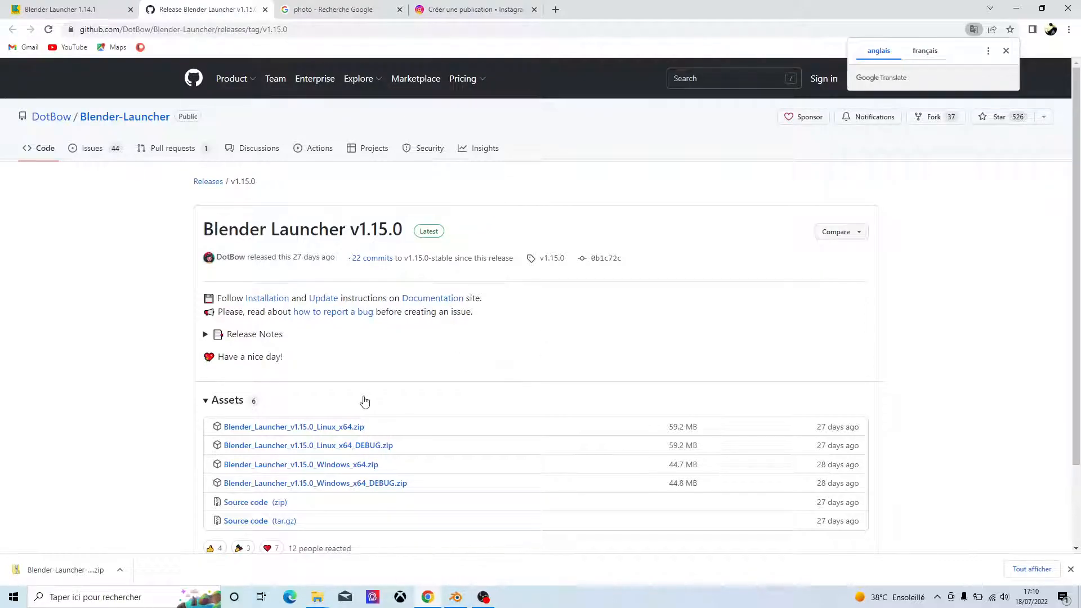
{"action": "left_click", "coordinate": [318, 465]}
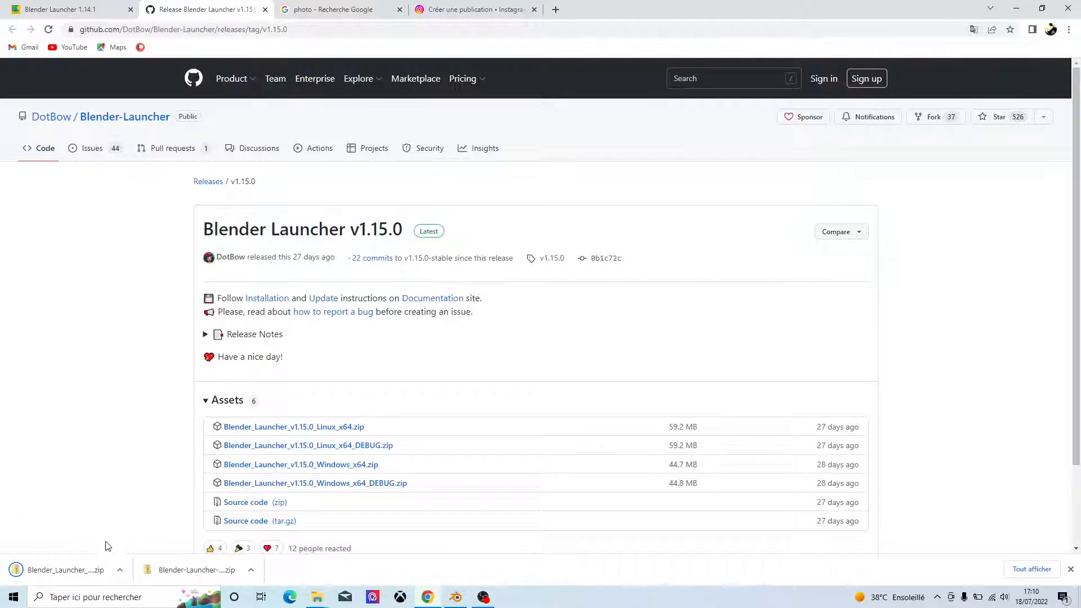
Step: Show the downloaded Blender_Launcher_v1.15.0_Windows_x64 archive in its folder and extract it to the proposed destination
{"action": "left_click", "coordinate": [120, 573]}
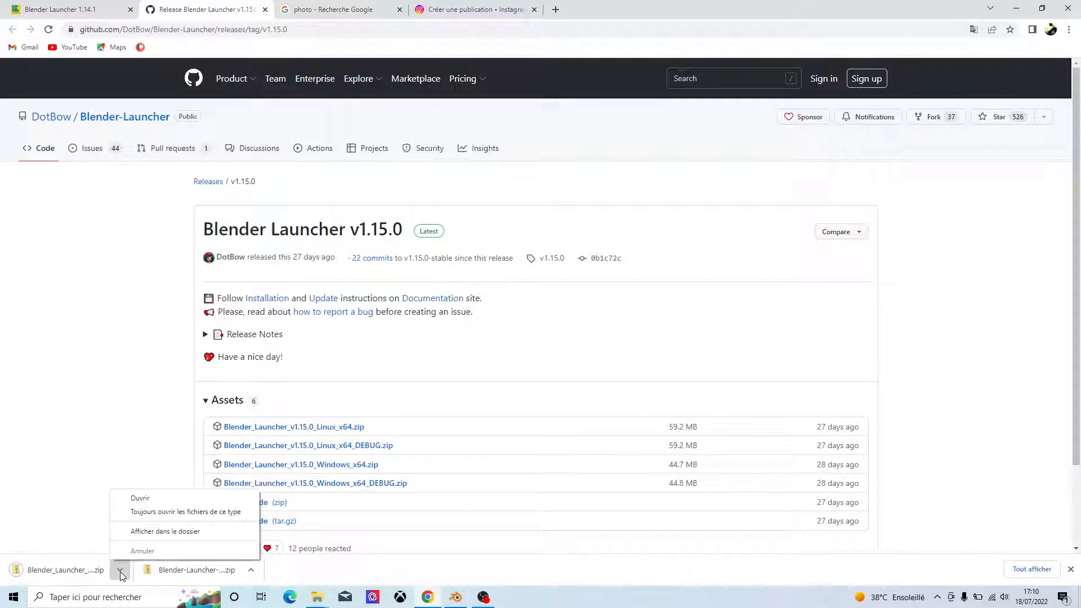
{"action": "left_click", "coordinate": [162, 533]}
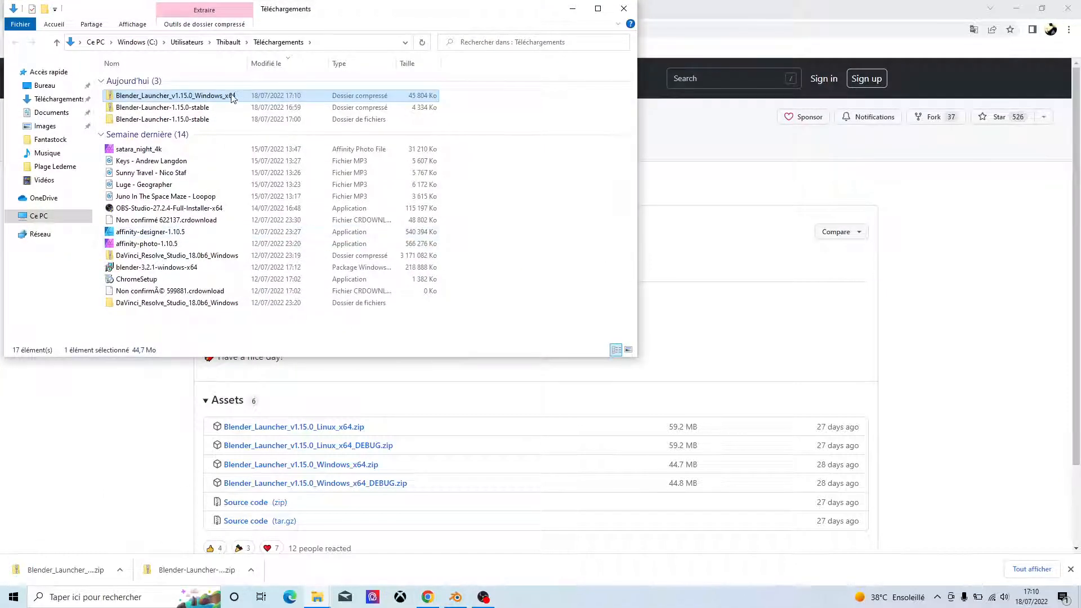
{"action": "right_click", "coordinate": [217, 97]}
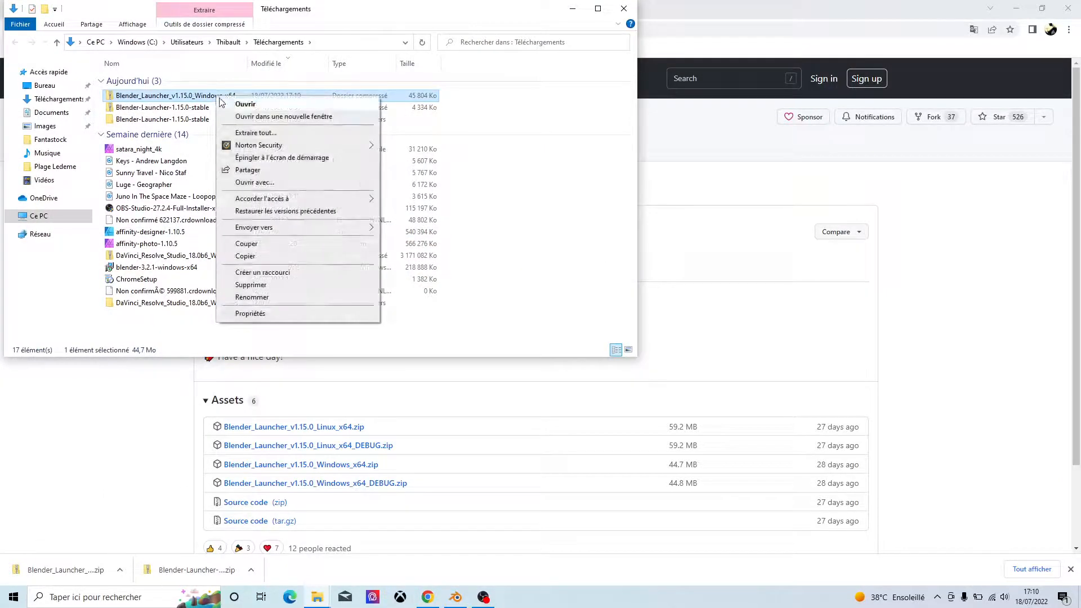
{"action": "left_click", "coordinate": [256, 133]}
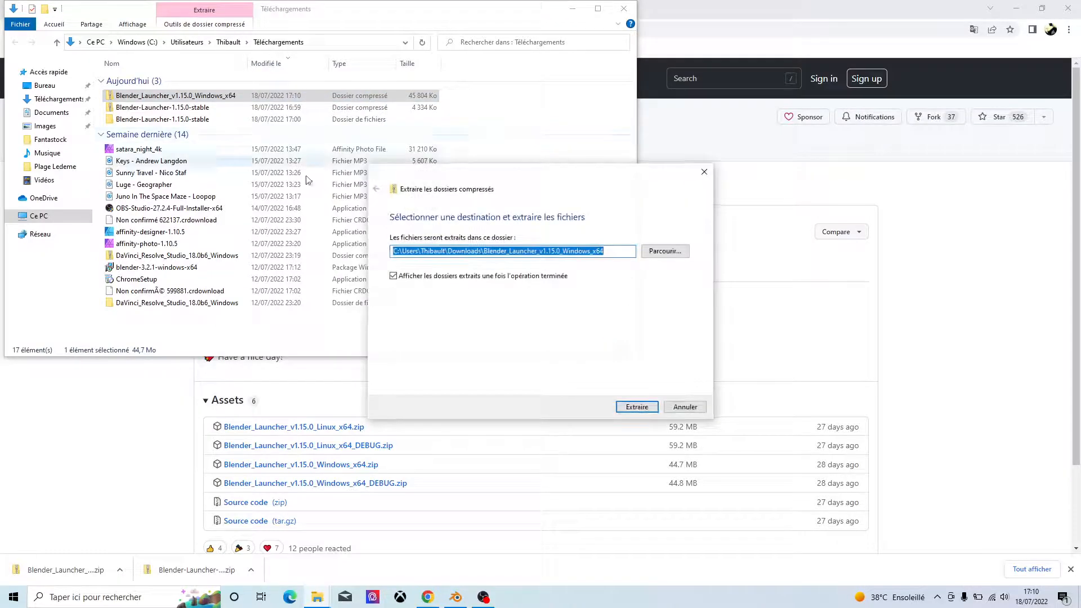
{"action": "left_click", "coordinate": [636, 406]}
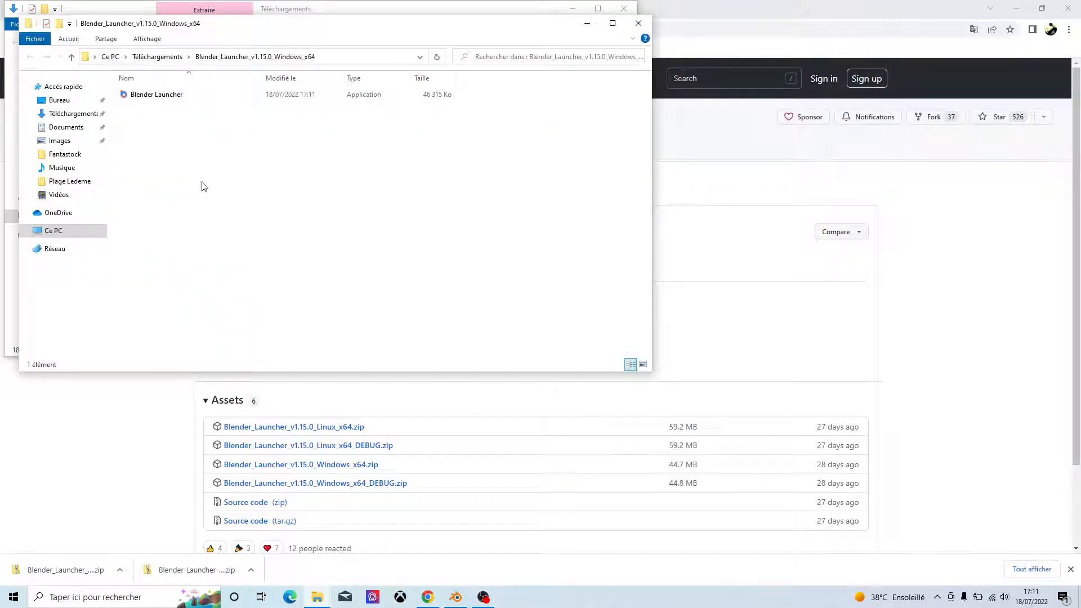
Step: Run the extracted Blender Launcher application despite the SmartScreen block and continue to the library folder selection
{"action": "double_click", "coordinate": [156, 93]}
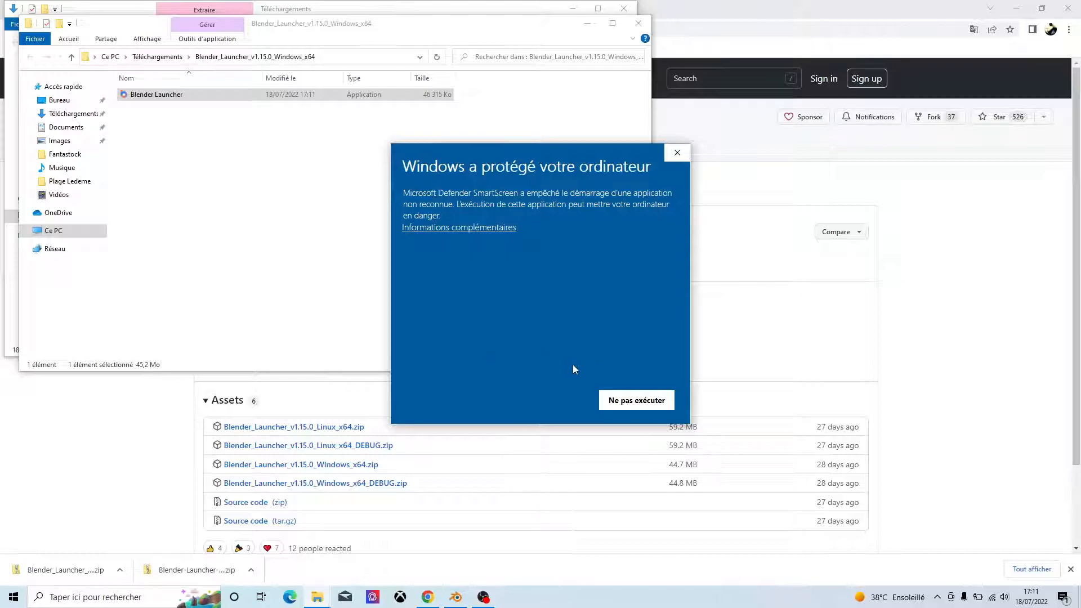
{"action": "left_click", "coordinate": [454, 231]}
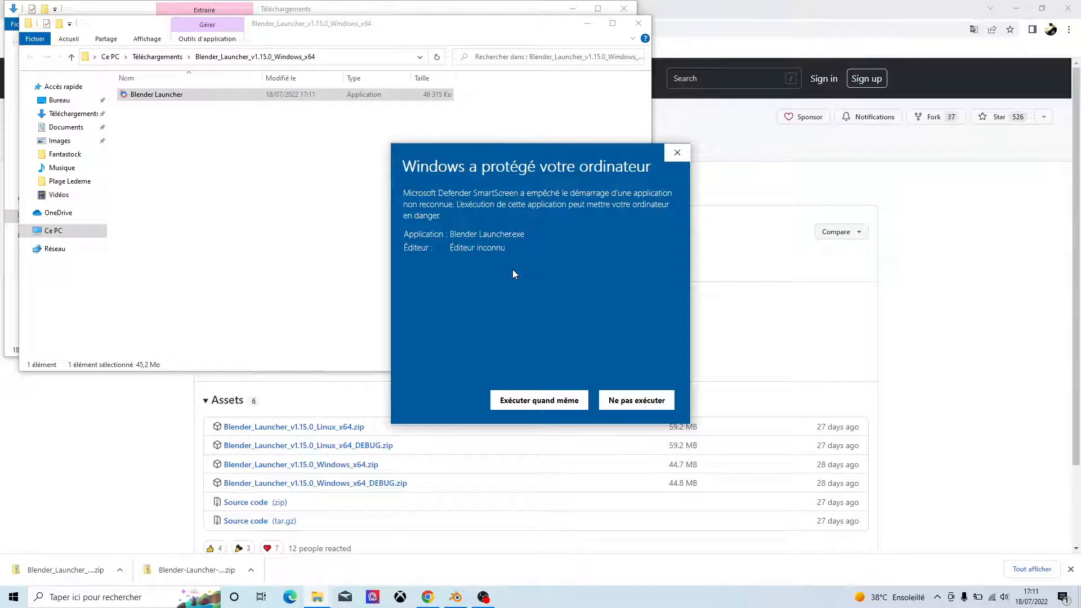
{"action": "left_click", "coordinate": [549, 404]}
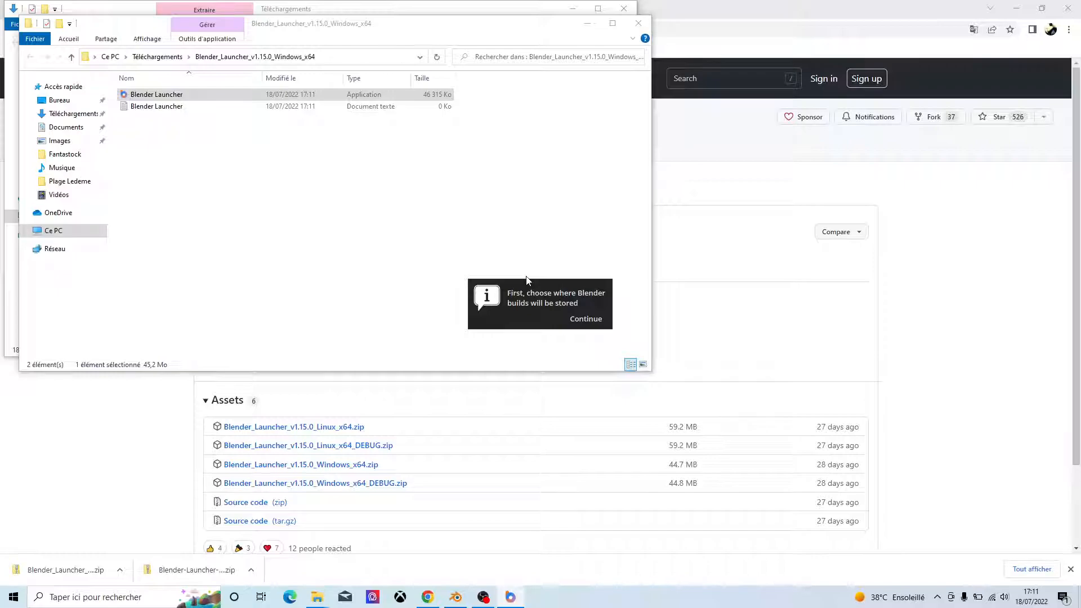
{"action": "left_click", "coordinate": [586, 319]}
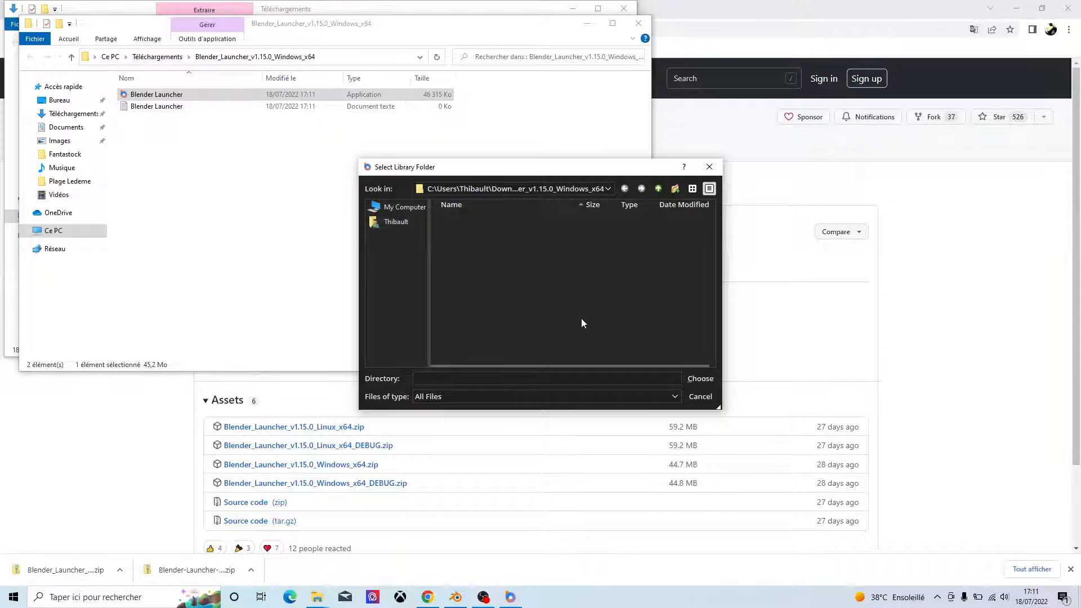
Step: Try to specify a Blender Launcher directory inside C:\Program Files (x86) as the library folder
{"action": "left_click", "coordinate": [398, 210]}
{"action": "left_click", "coordinate": [462, 218]}
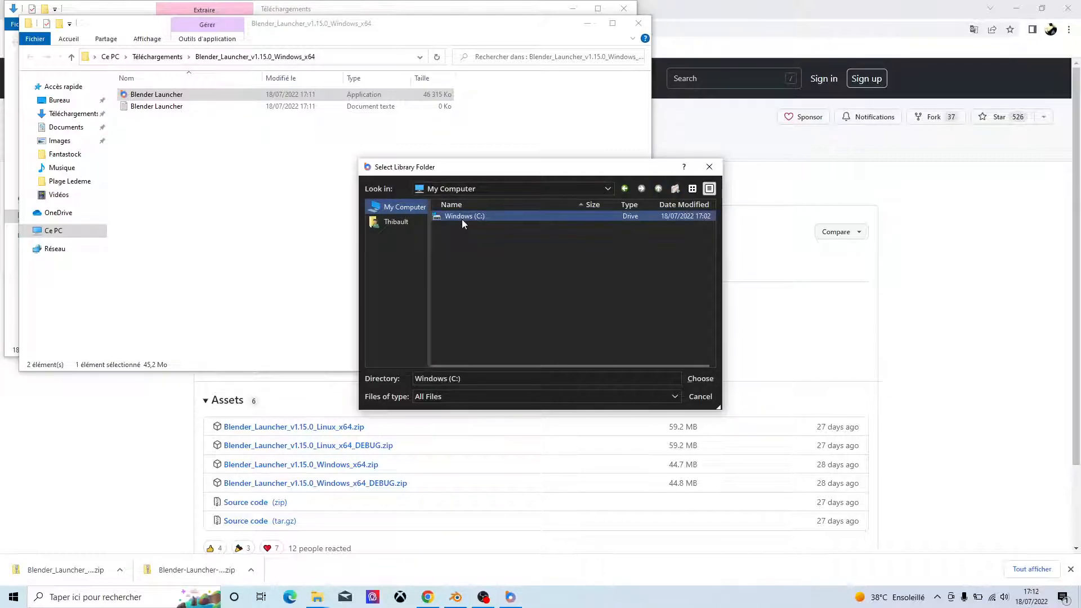
{"action": "double_click", "coordinate": [462, 219]}
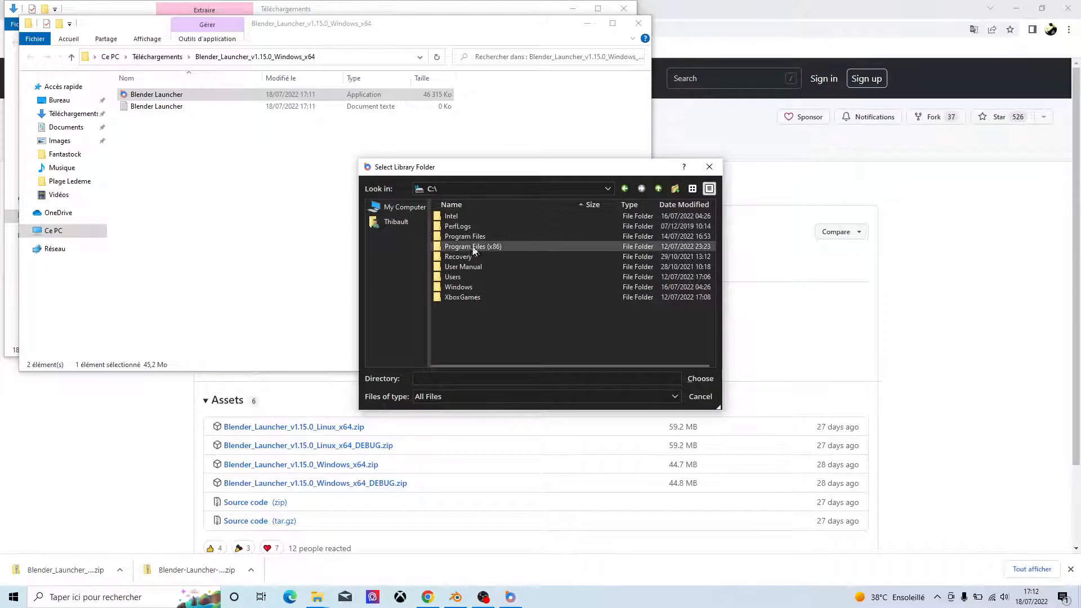
{"action": "double_click", "coordinate": [485, 248]}
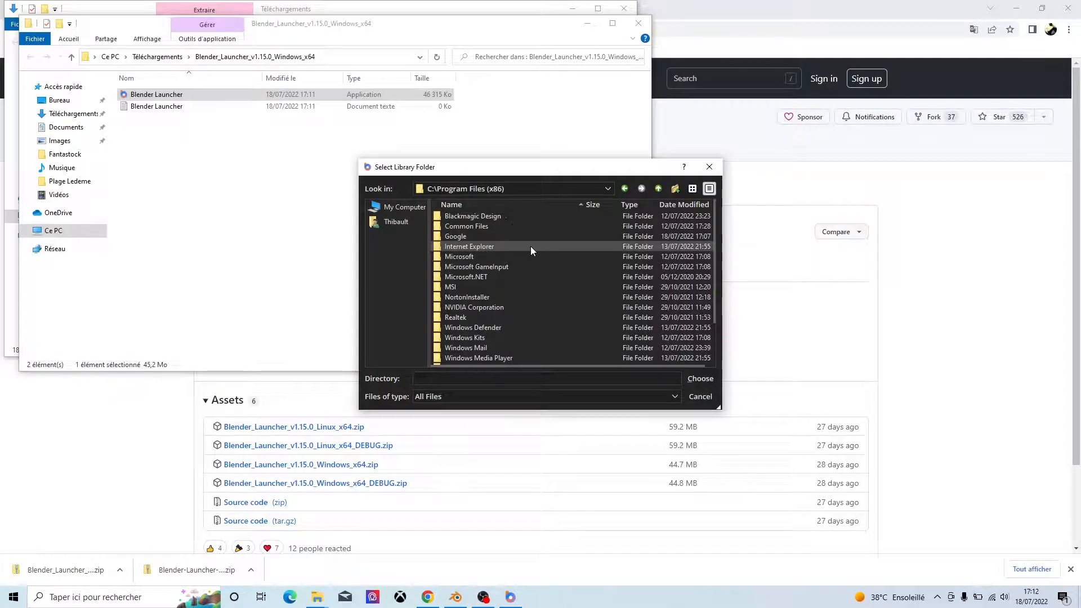
{"action": "left_click", "coordinate": [434, 380]}
{"action": "type", "text": "B"}
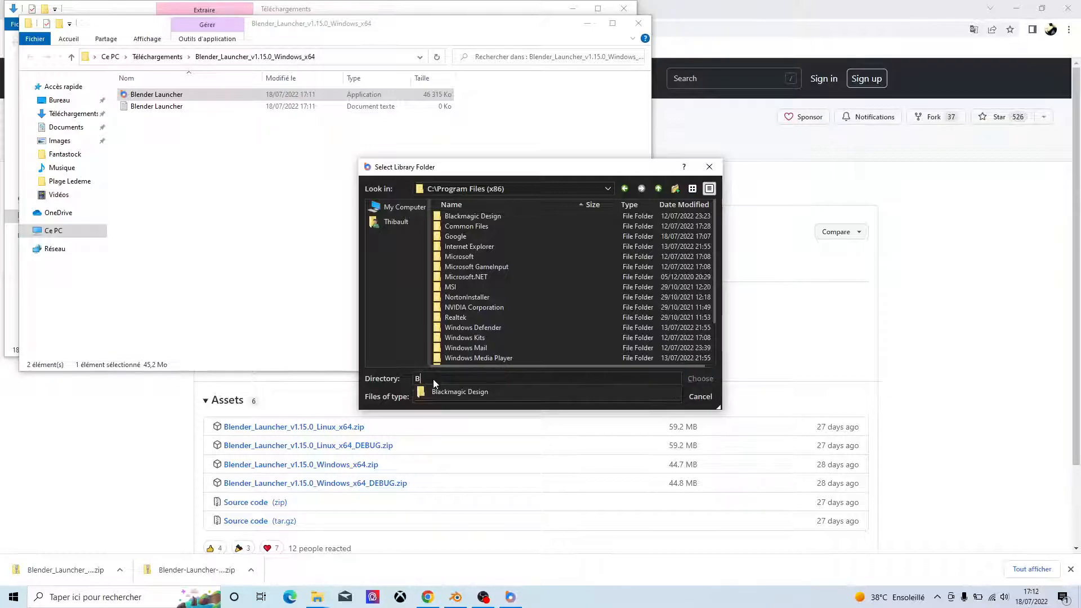
{"action": "type", "text": "lender "}
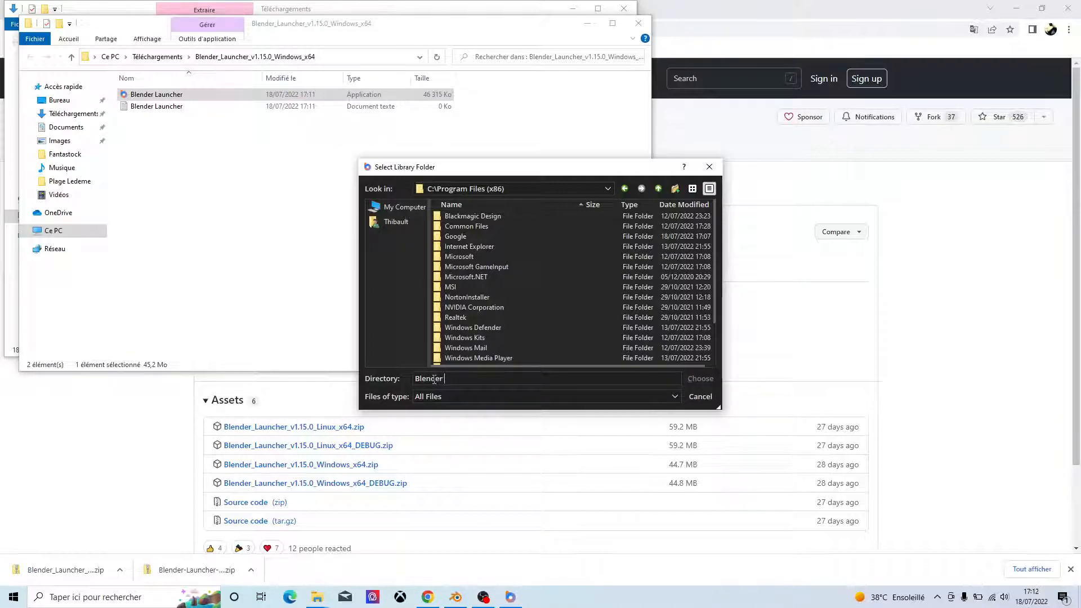
{"action": "type", "text": "Launcher"}
Step: Clear the directory name entered for the library folder
{"action": "double_click", "coordinate": [519, 378]}
{"action": "left_click_drag", "start_coordinate": [519, 378], "coordinate": [401, 379]}
{"action": "left_click", "coordinate": [493, 378]}
{"action": "key", "text": "BackSpace"}
{"action": "key", "text": "BackSpace"}
{"action": "key", "text": "BackSpace"}
{"action": "key", "text": "BackSpace"}
{"action": "key", "text": "BackSpace"}
{"action": "key", "text": "BackSpace"}
{"action": "key", "text": "BackSpace"}
{"action": "key", "text": "BackSpace"}
{"action": "key", "text": "BackSpace"}
{"action": "key", "text": "BackSpace"}
{"action": "key", "text": "BackSpace"}
{"action": "key", "text": "BackSpace"}
{"action": "key", "text": "BackSpace"}
{"action": "key", "text": "BackSpace"}
{"action": "key", "text": "BackSpace"}
{"action": "key", "text": "BackSpace"}
Step: Try to create a new folder inside C:\Program Files (x86)
{"action": "left_click", "coordinate": [675, 192]}
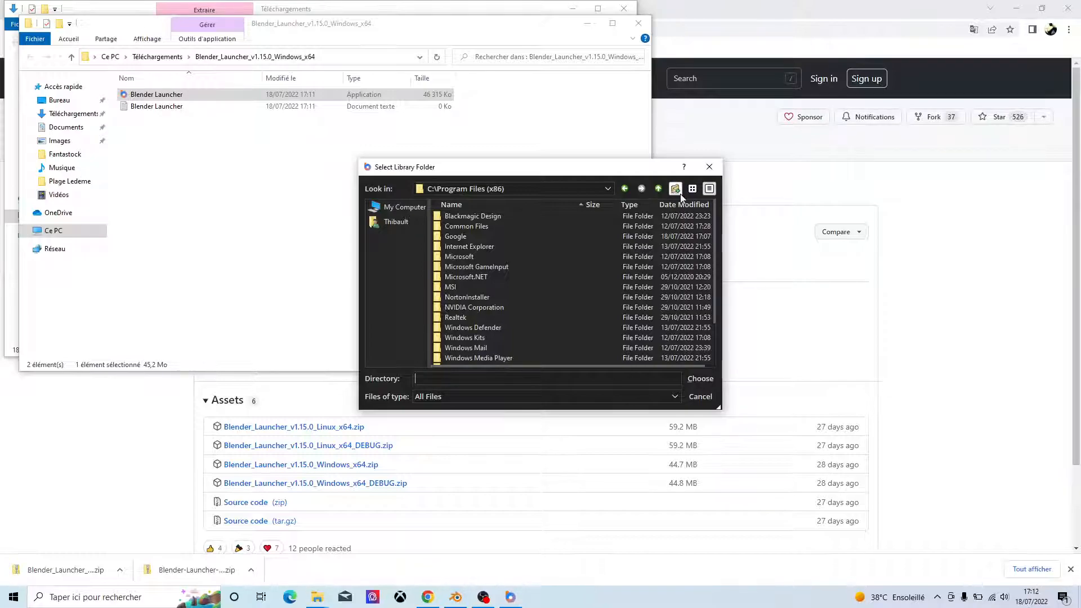
{"action": "left_click", "coordinate": [712, 236]}
{"action": "left_click_drag", "start_coordinate": [715, 267], "coordinate": [717, 212]}
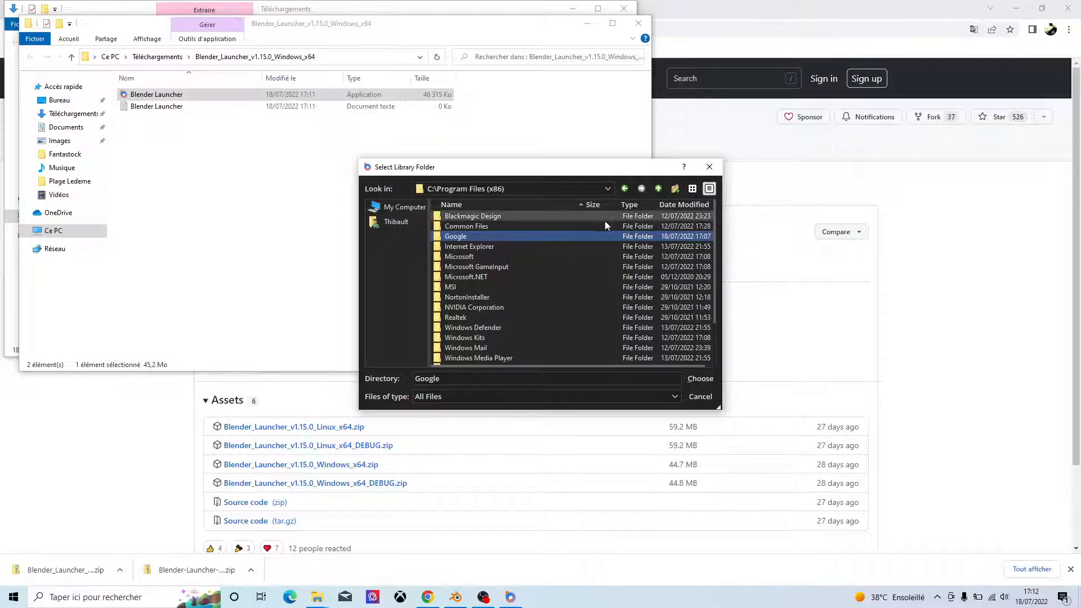
{"action": "left_click", "coordinate": [677, 191]}
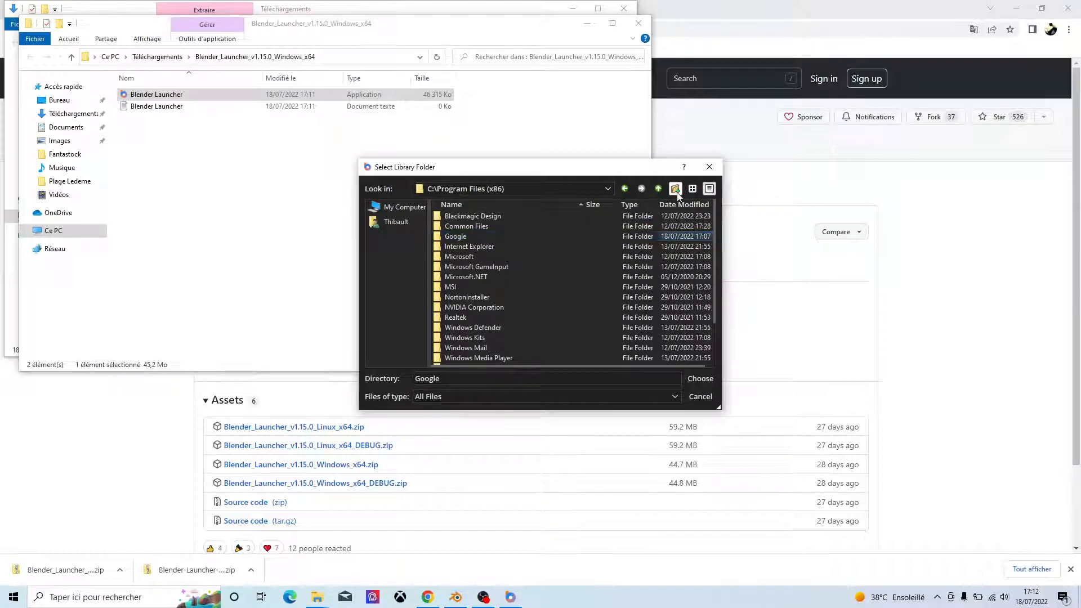
Step: Create a folder named Blender Launcher in the user's Downloads directory and choose it as the library folder
{"action": "left_click", "coordinate": [403, 207]}
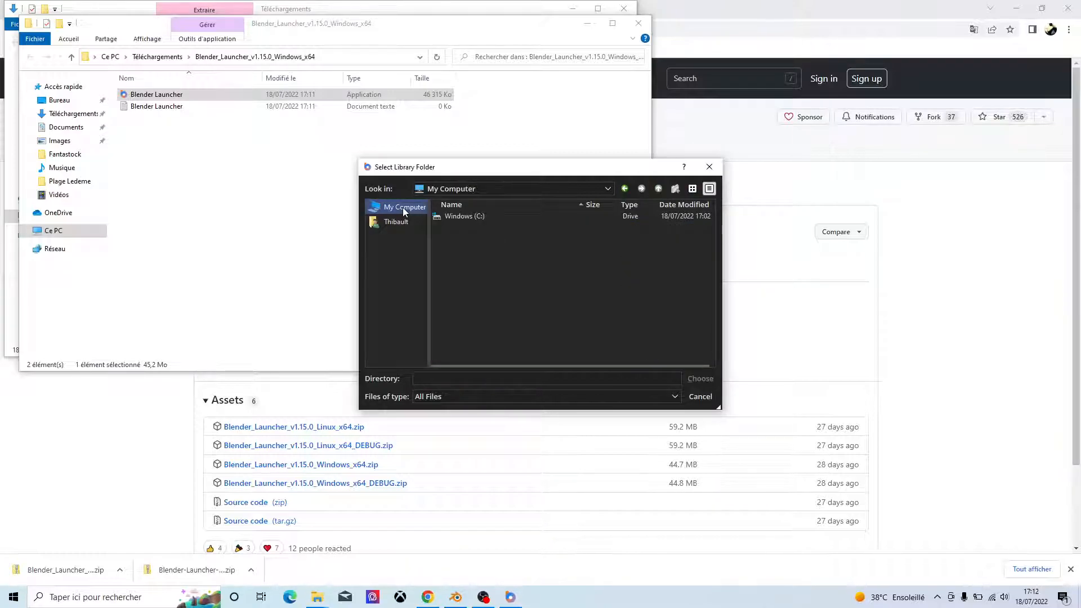
{"action": "double_click", "coordinate": [460, 216]}
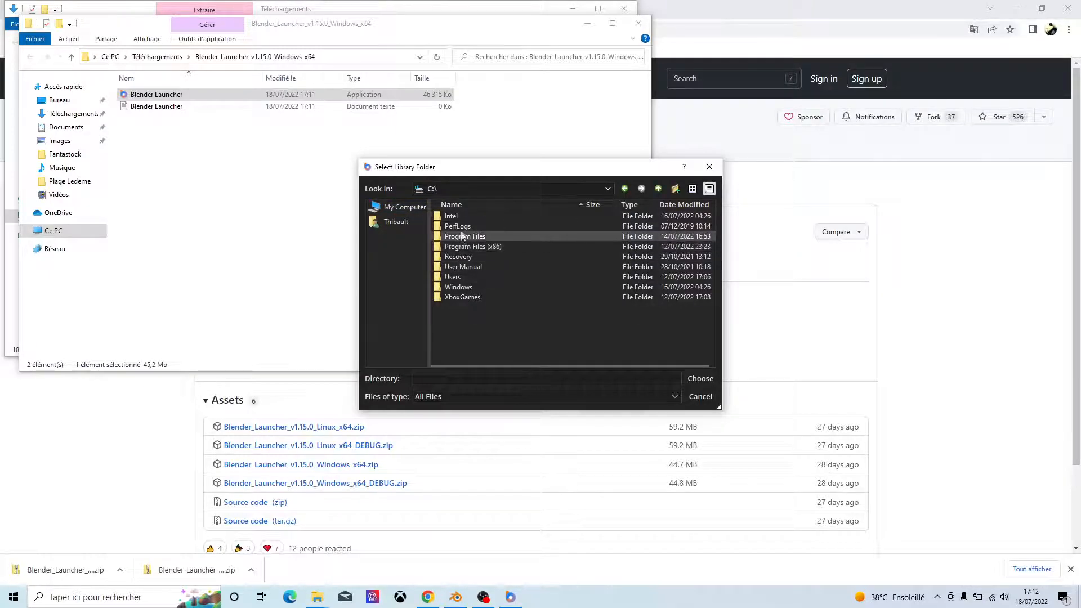
{"action": "double_click", "coordinate": [469, 276]}
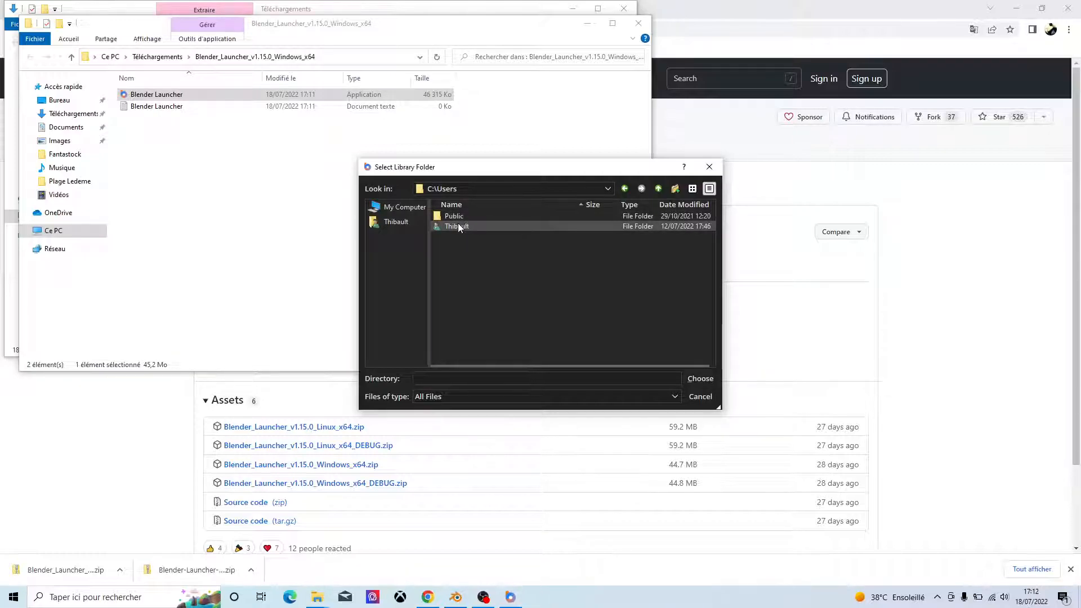
{"action": "double_click", "coordinate": [458, 225]}
{"action": "double_click", "coordinate": [462, 267]}
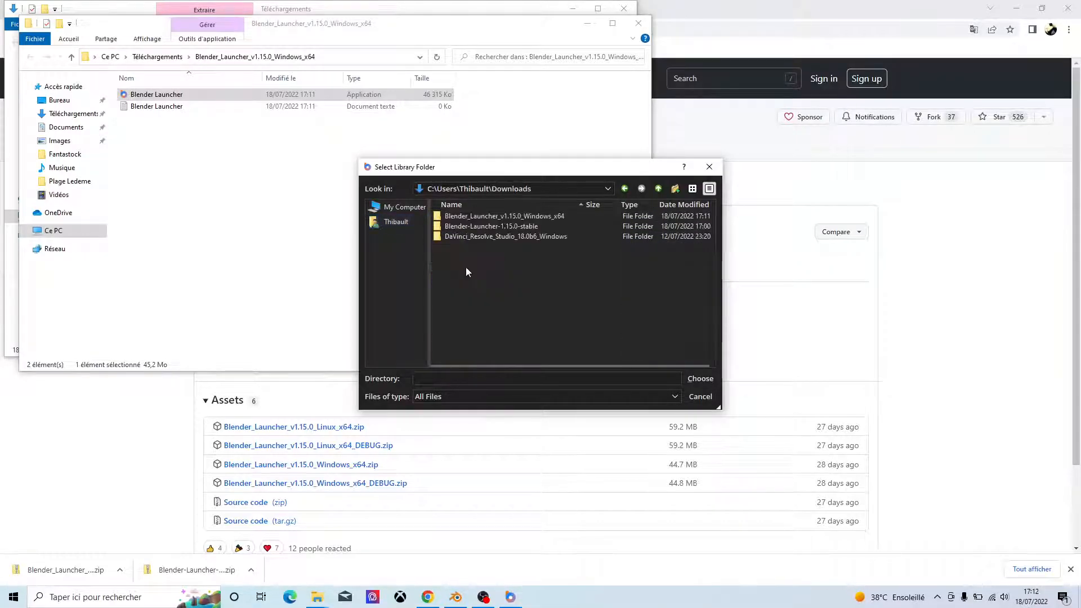
{"action": "left_click", "coordinate": [676, 188]}
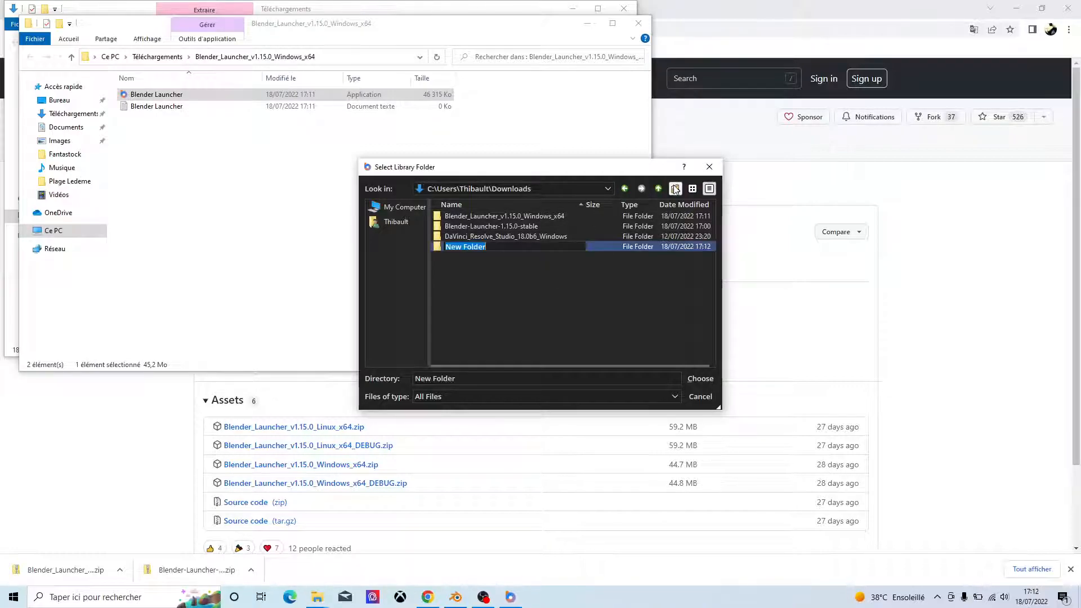
{"action": "type", "text": "Bl"}
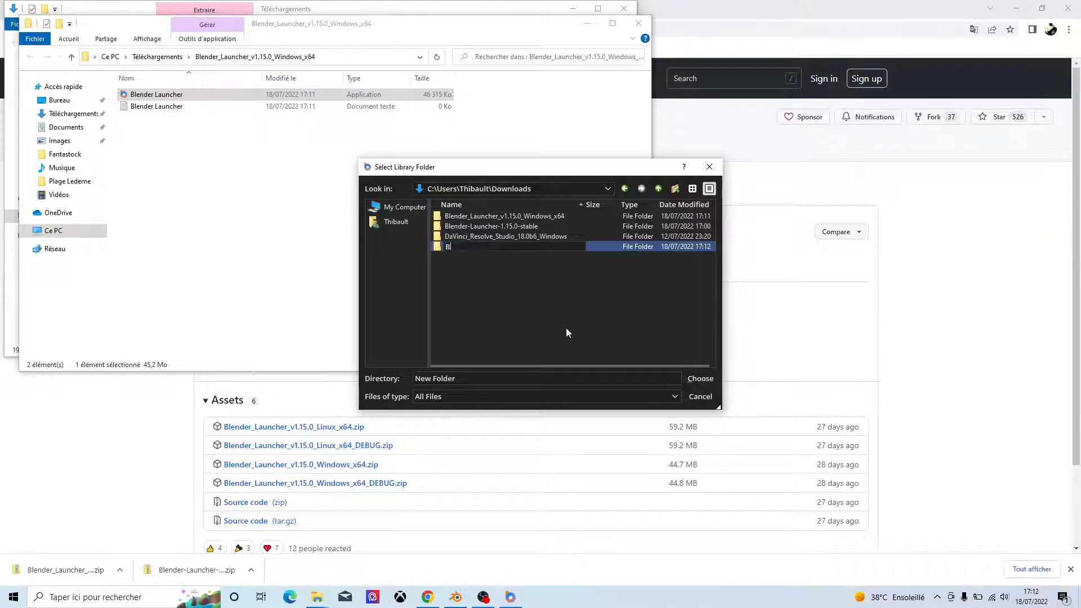
{"action": "type", "text": "ender Launcher"}
{"action": "left_click", "coordinate": [546, 380]}
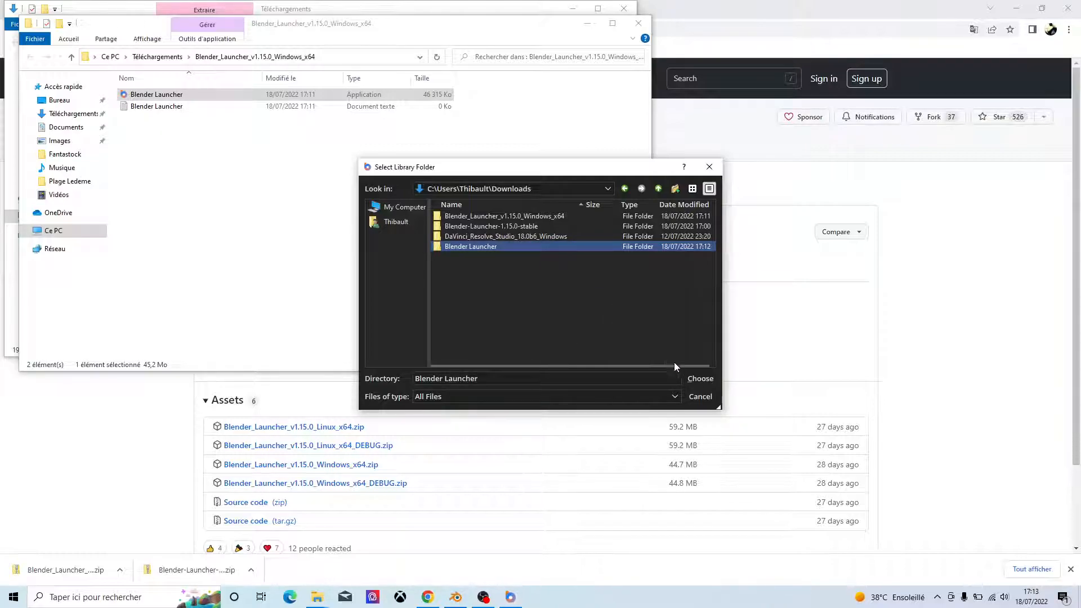
{"action": "left_click", "coordinate": [700, 378]}
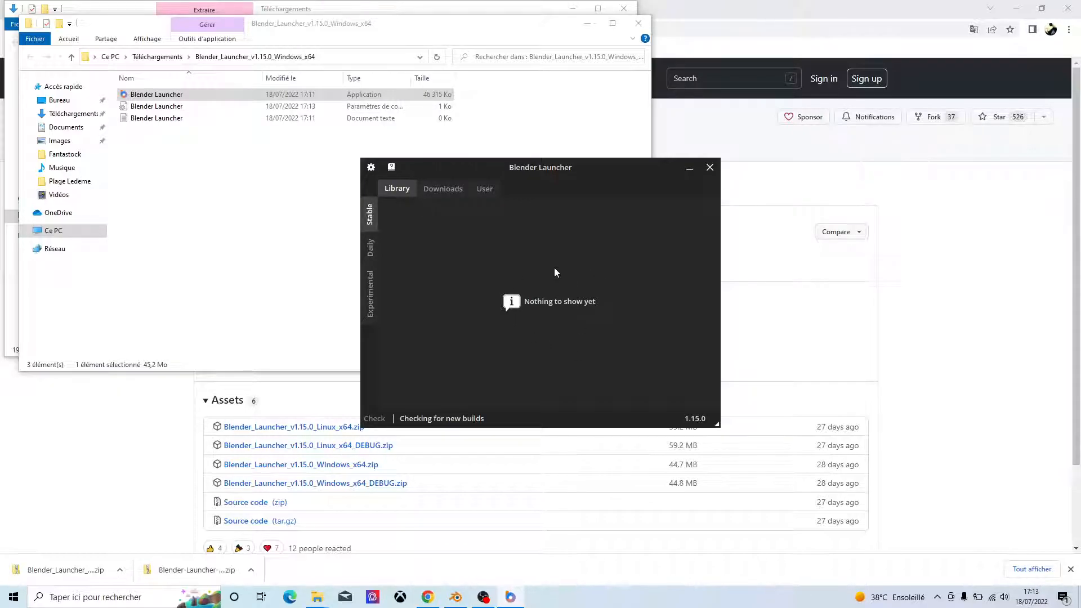
Step: Review the launcher's settings and the Daily, Experimental and Stable sections of the library
{"action": "left_click", "coordinate": [371, 168]}
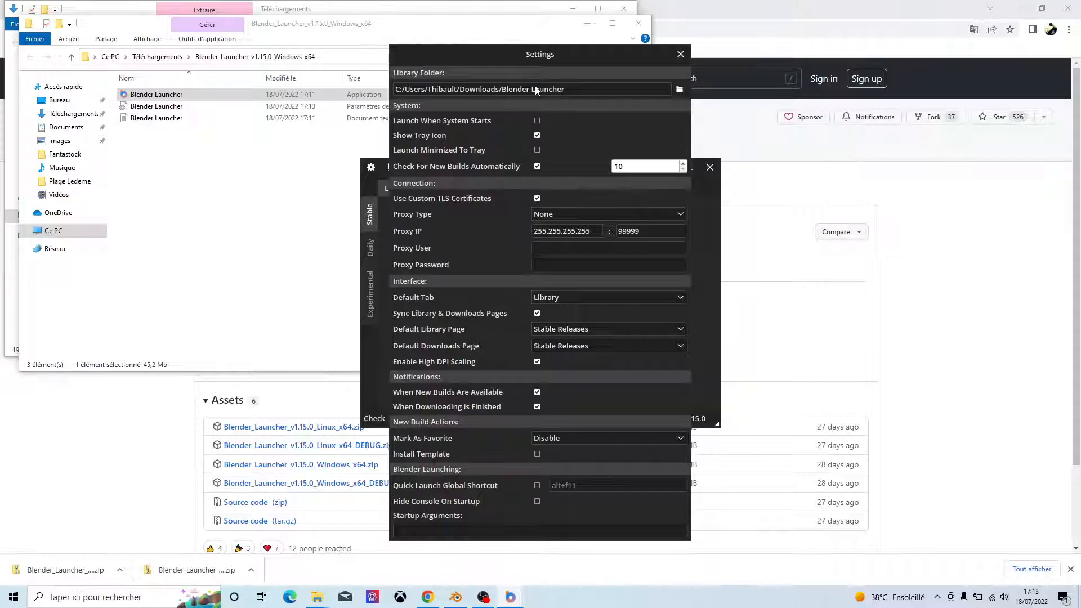
{"action": "left_click", "coordinate": [682, 55]}
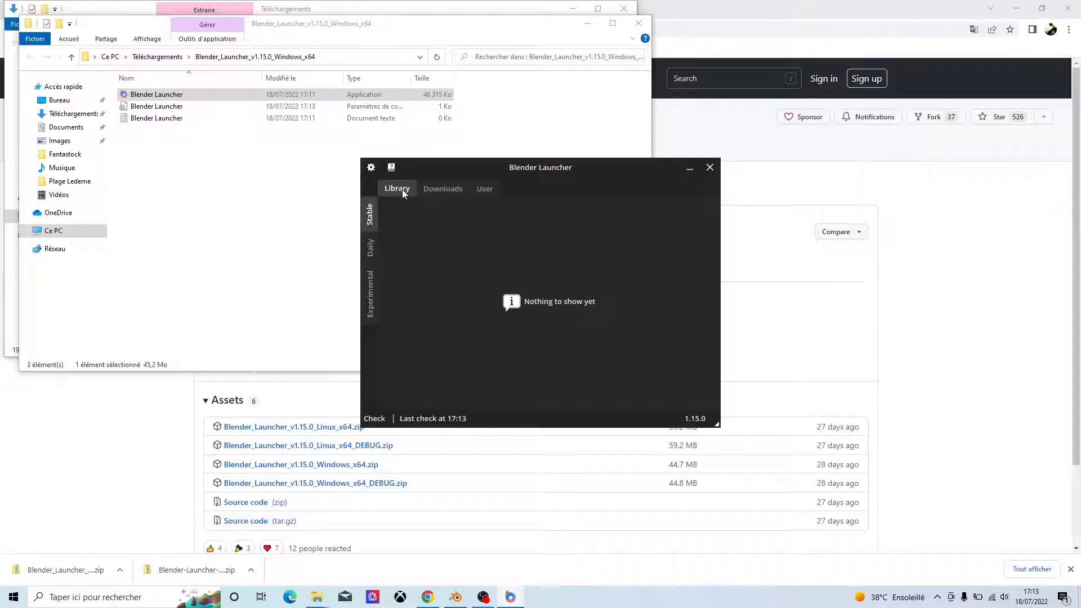
{"action": "left_click", "coordinate": [368, 251]}
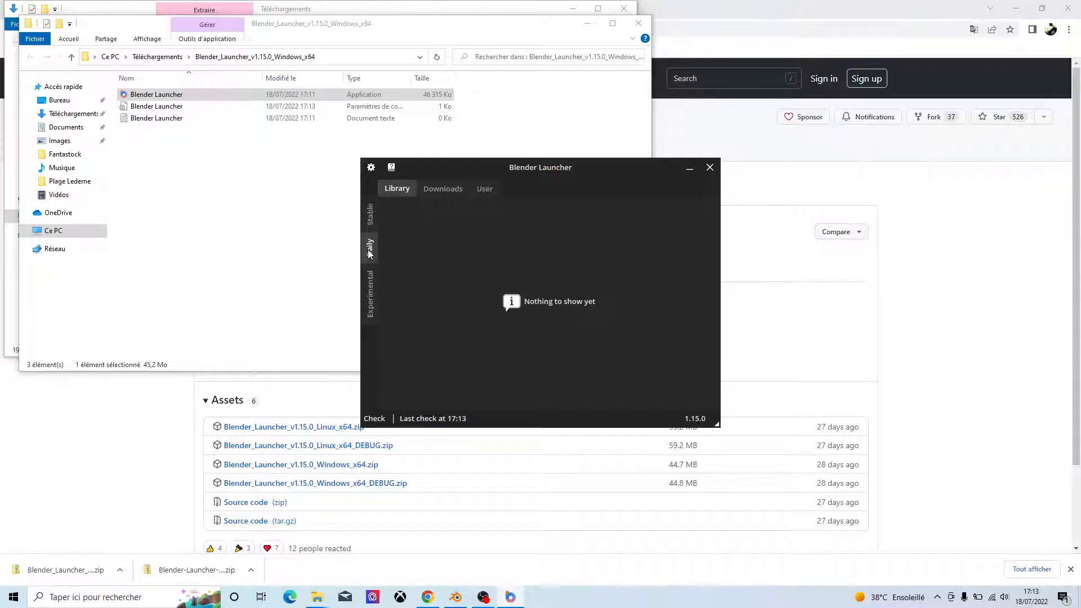
{"action": "left_click", "coordinate": [367, 289]}
{"action": "left_click", "coordinate": [371, 218]}
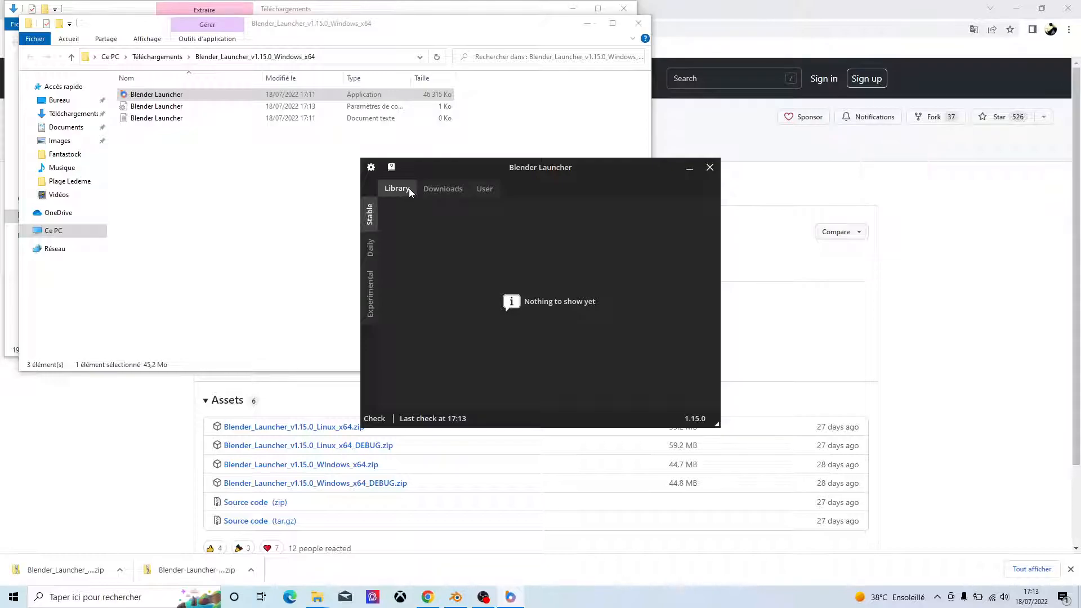
Step: Browse the Stable and Daily Blender builds offered for download
{"action": "left_click", "coordinate": [445, 188]}
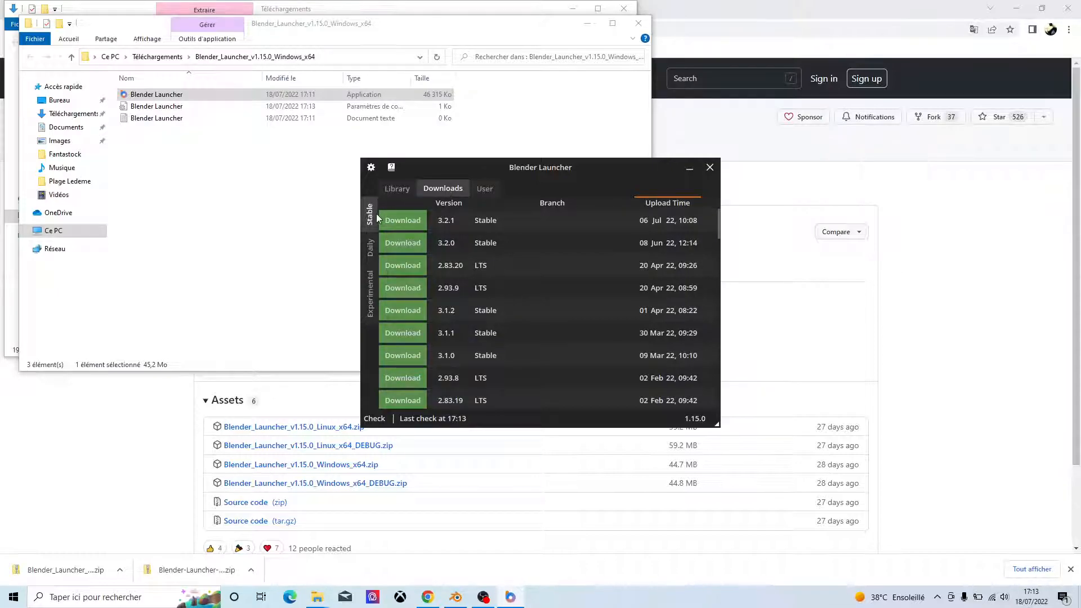
{"action": "scroll", "coordinate": [539, 301], "scroll_direction": "down", "scroll_amount": 10}
{"action": "scroll", "coordinate": [697, 366], "scroll_direction": "up", "scroll_amount": 12}
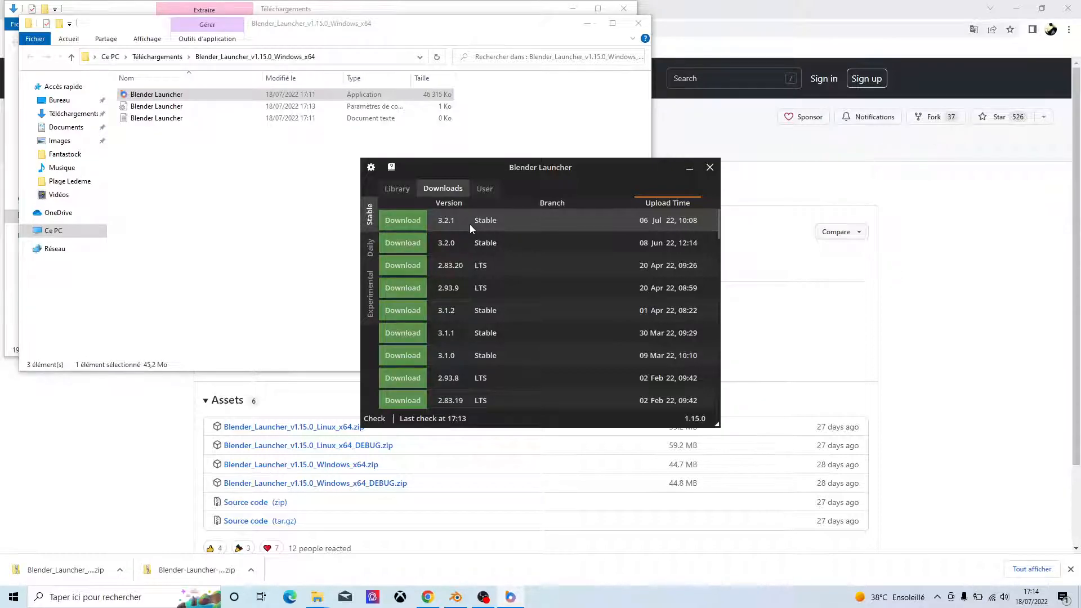
{"action": "left_click", "coordinate": [370, 247]}
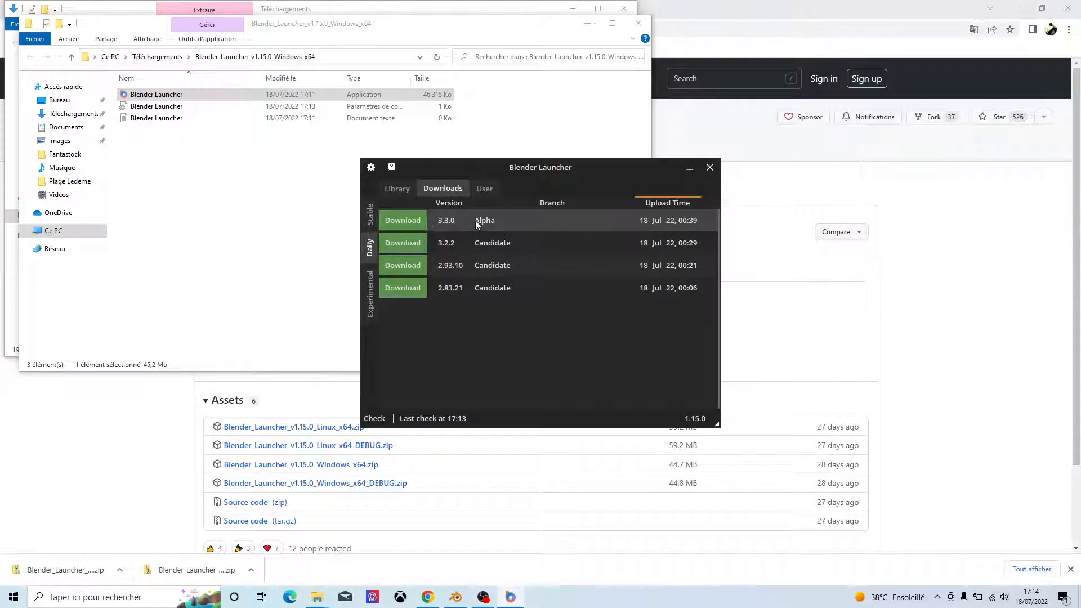
Step: Download the daily builds 3.3.0 Alpha and 3.2.2 Candidate and the stable build 3.2.1
{"action": "left_click", "coordinate": [412, 223]}
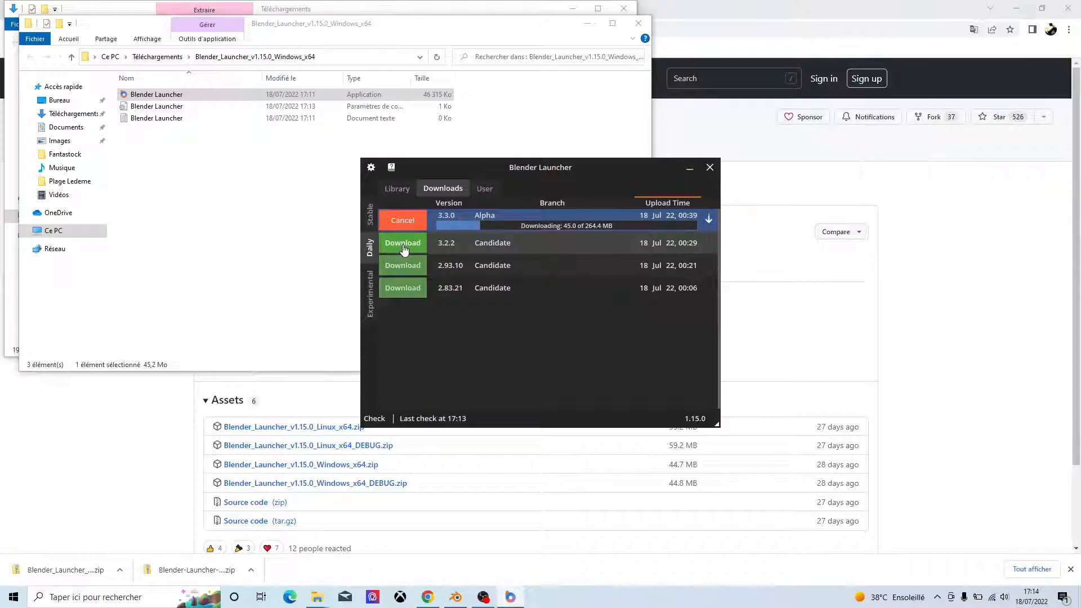
{"action": "left_click", "coordinate": [403, 244]}
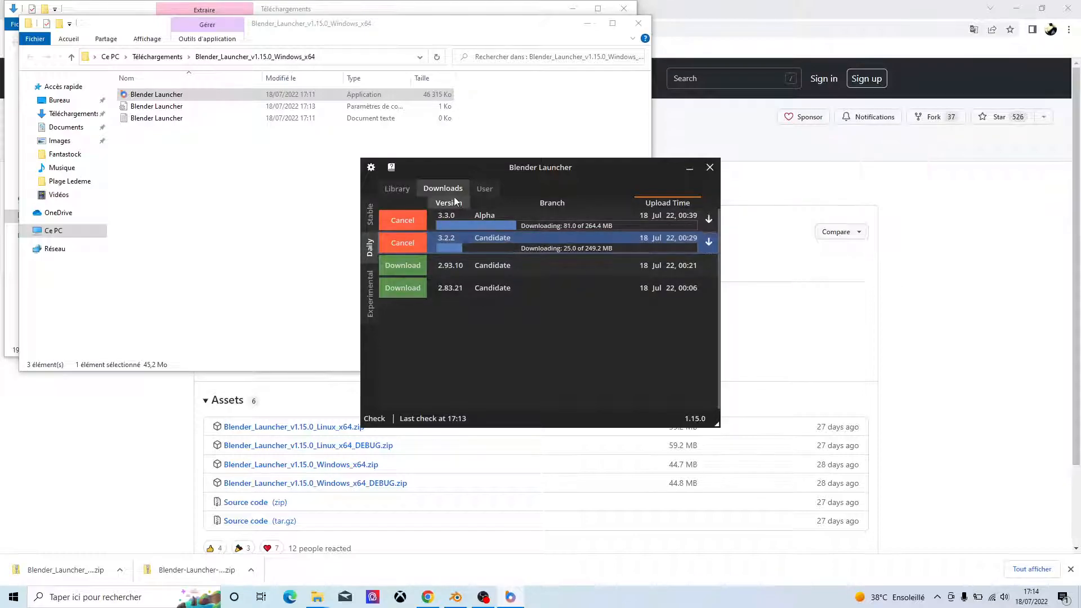
{"action": "left_click", "coordinate": [370, 214]}
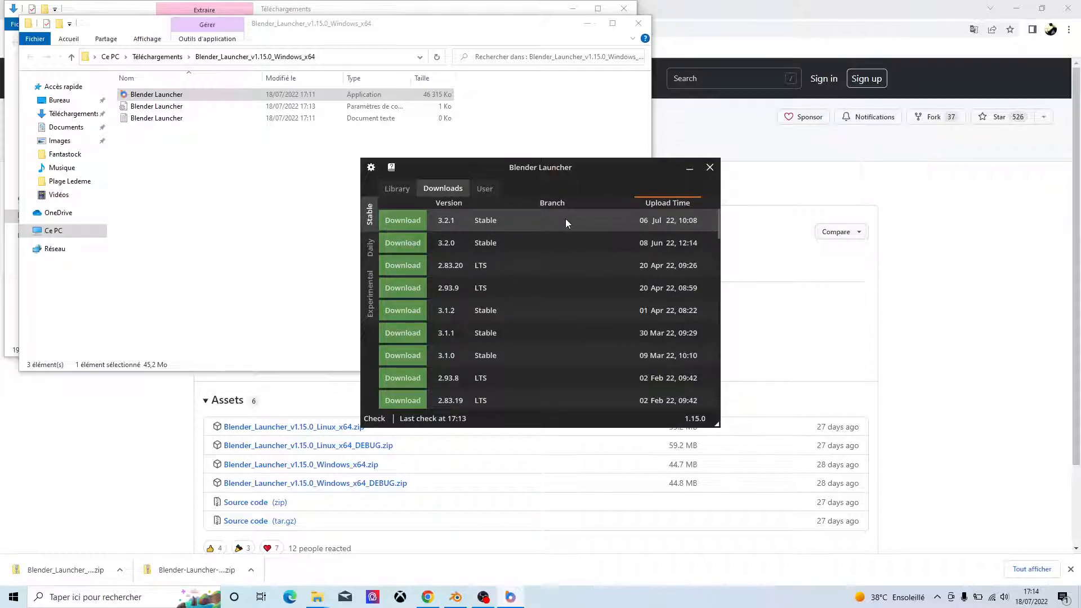
{"action": "left_click", "coordinate": [412, 221]}
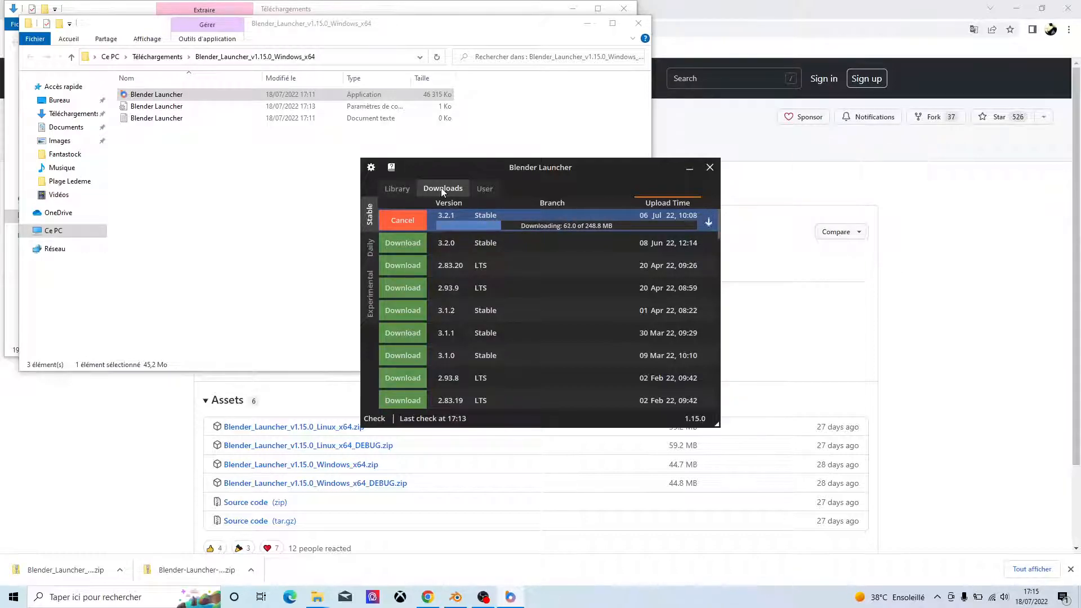
Step: Check the Daily and Stable sections of both the download list and the library for the downloaded builds
{"action": "left_click", "coordinate": [370, 246]}
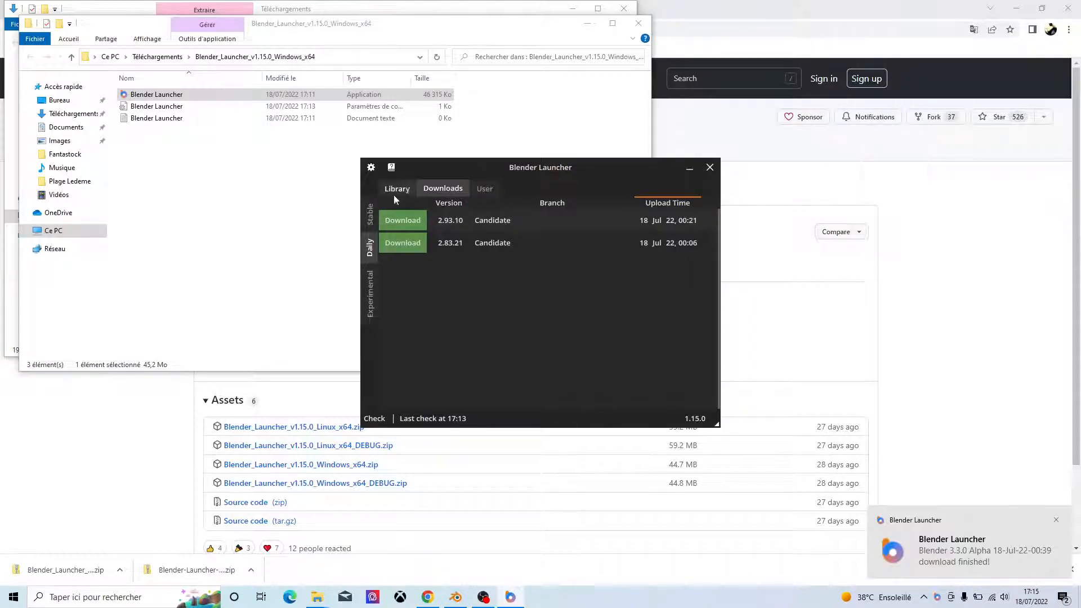
{"action": "left_click", "coordinate": [370, 214]}
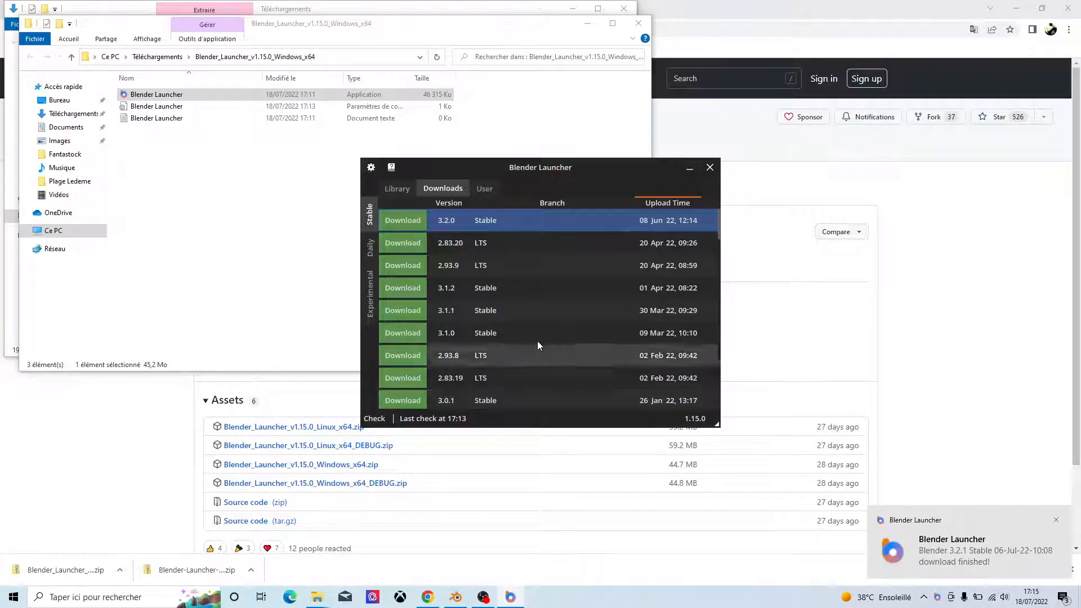
{"action": "left_click", "coordinate": [390, 191]}
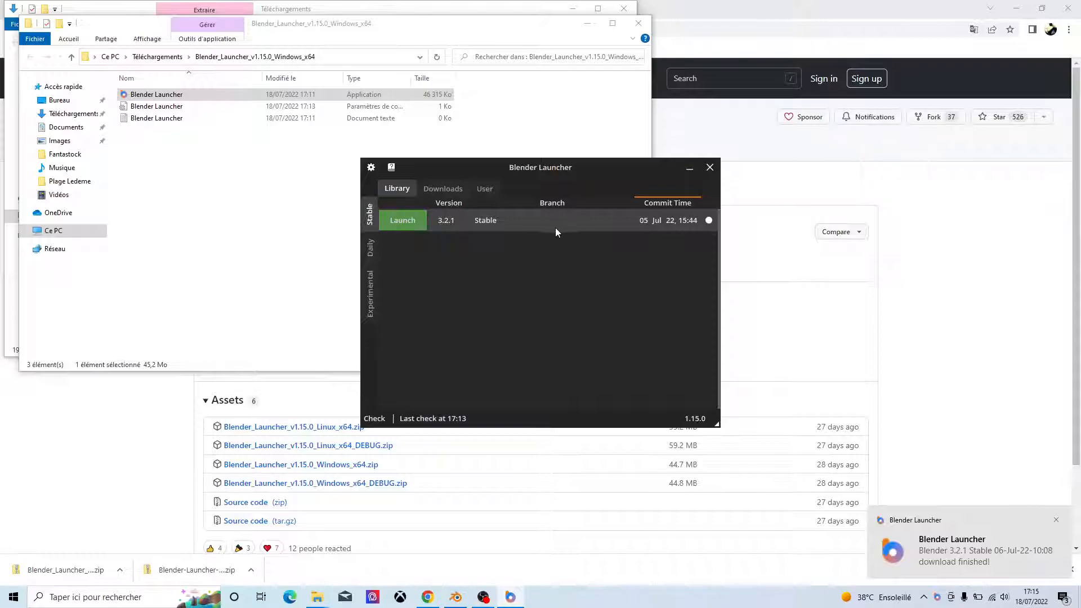
{"action": "left_click", "coordinate": [371, 249]}
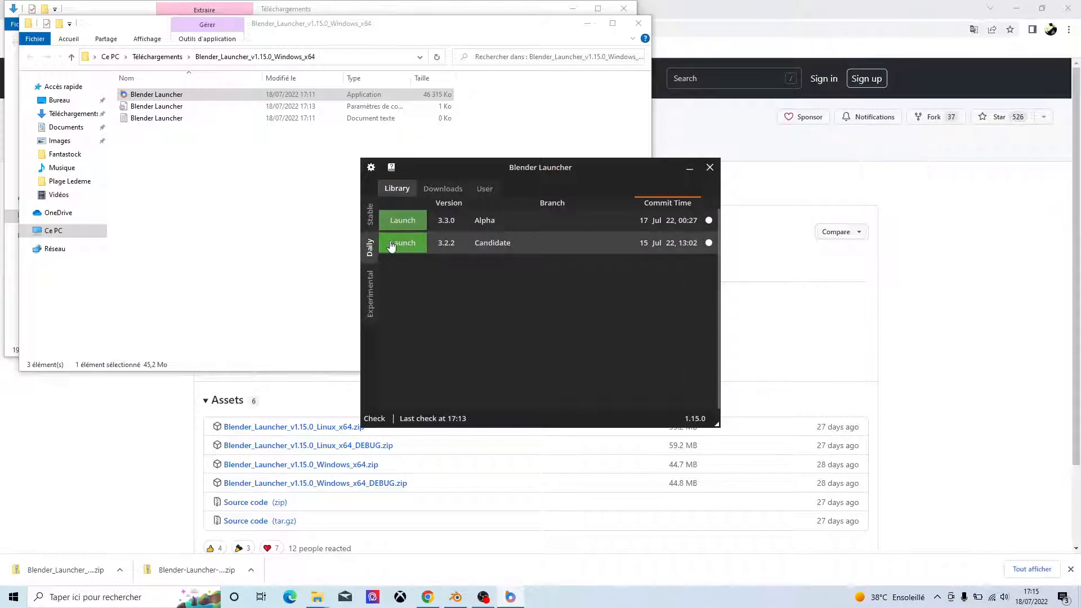
{"action": "left_click", "coordinate": [371, 218]}
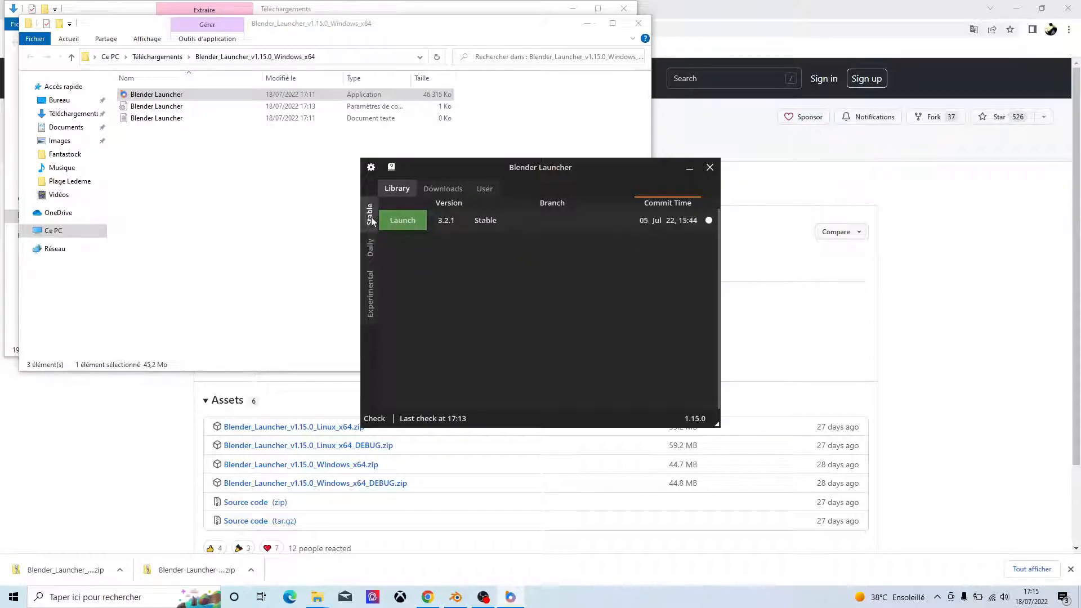
{"action": "left_click", "coordinate": [371, 248]}
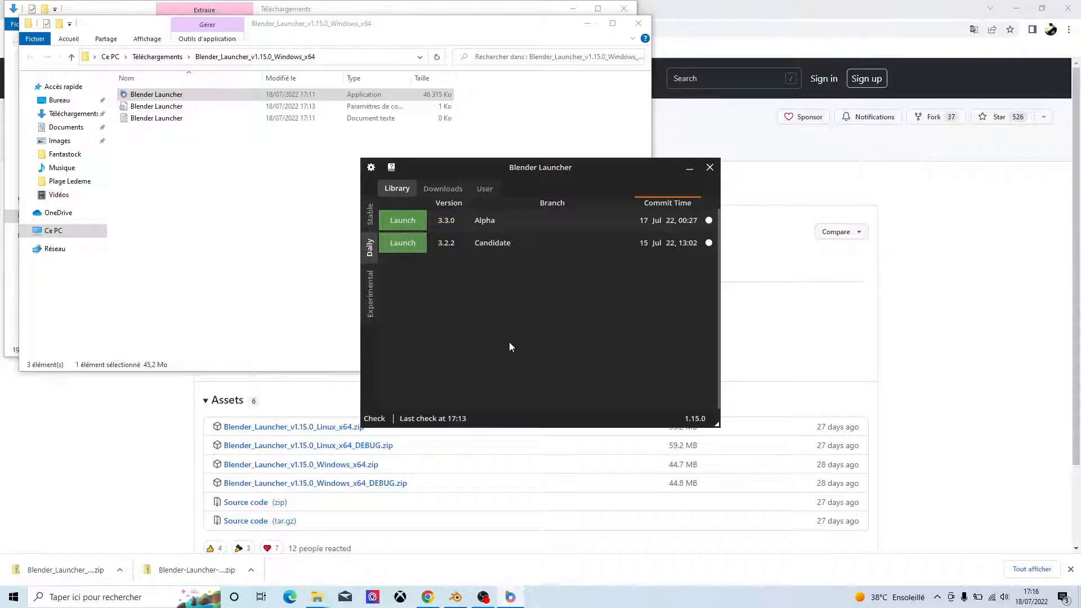
{"action": "left_click", "coordinate": [370, 215]}
{"action": "left_click", "coordinate": [371, 244]}
Step: Launch the 3.3.0 Alpha build from the library and set its interface language to French (Français)
{"action": "left_click", "coordinate": [410, 220]}
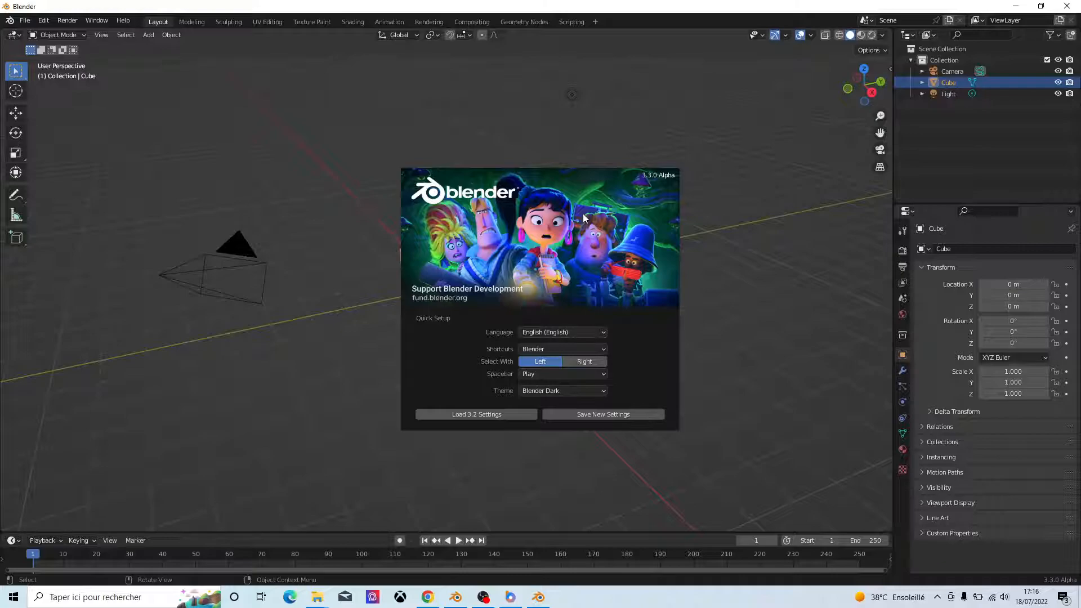
{"action": "left_click", "coordinate": [596, 332]}
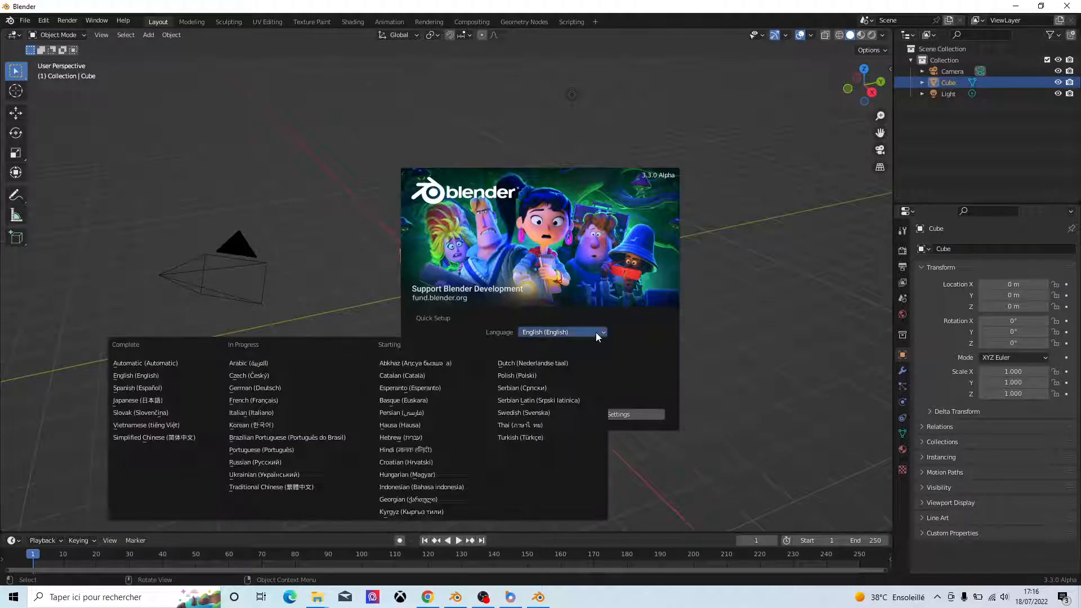
{"action": "left_click", "coordinate": [253, 401]}
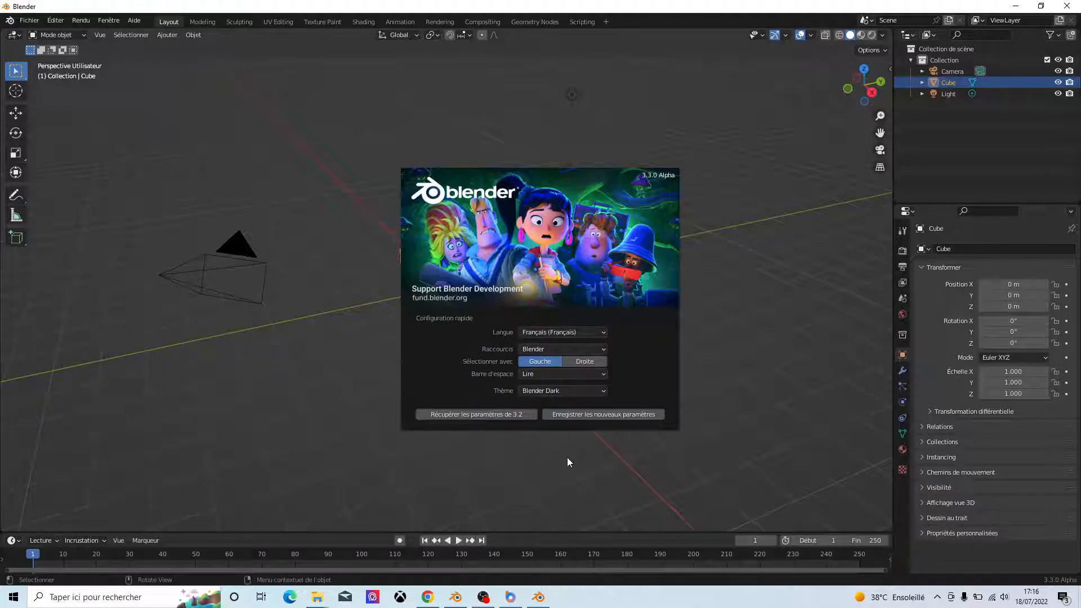
{"action": "left_click", "coordinate": [586, 463]}
{"action": "left_click_drag", "start_coordinate": [864, 85], "coordinate": [884, 93]}
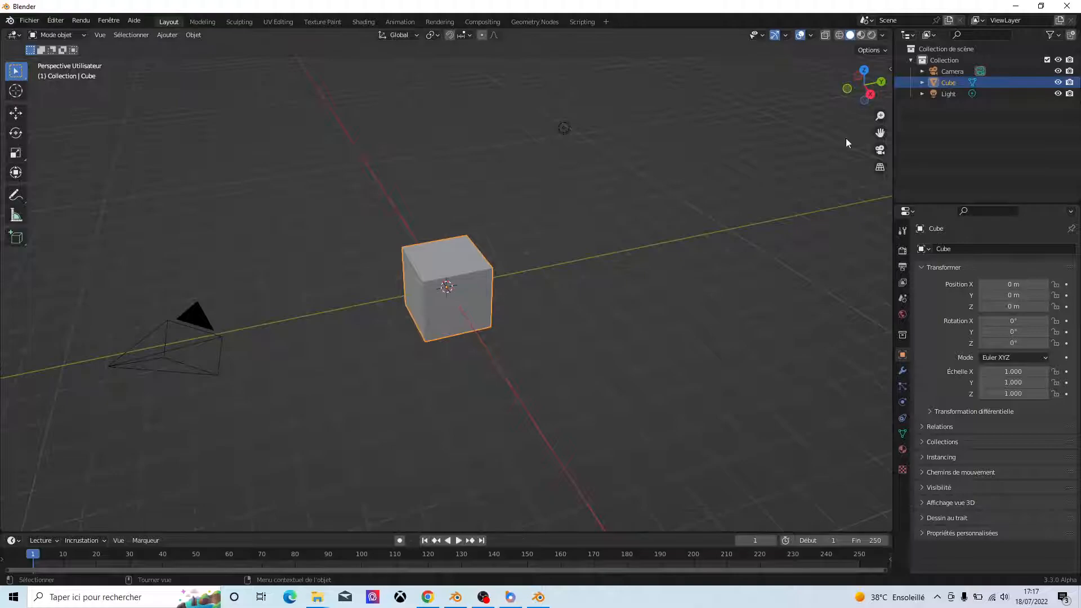
Step: Minimise the French Blender window and launch a second instance of the 3.3.0 Alpha build, dismissing its splash screen
{"action": "left_click", "coordinate": [1016, 6]}
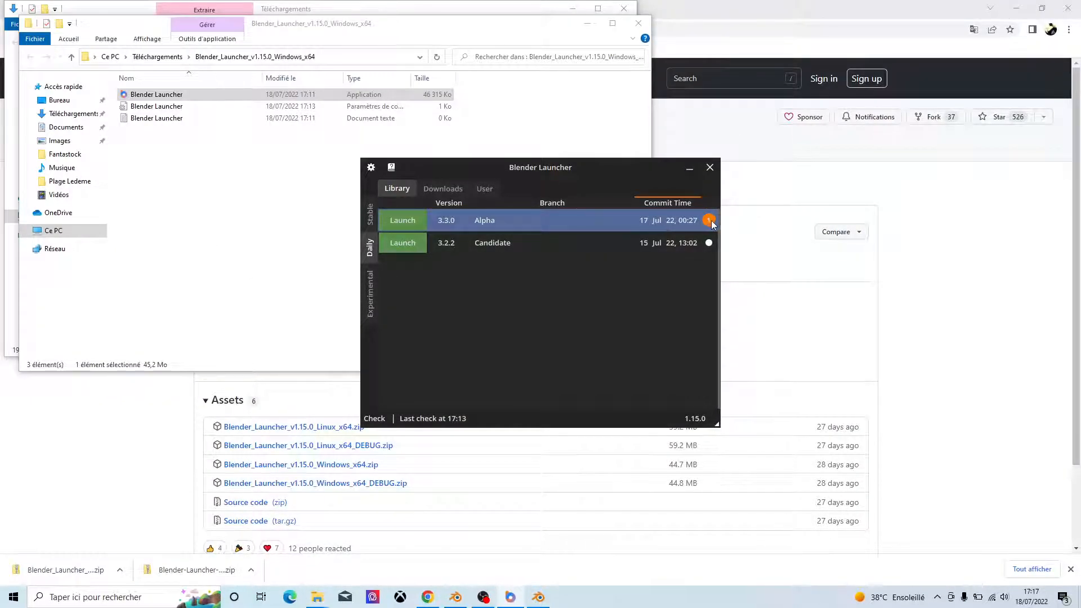
{"action": "left_click", "coordinate": [403, 221]}
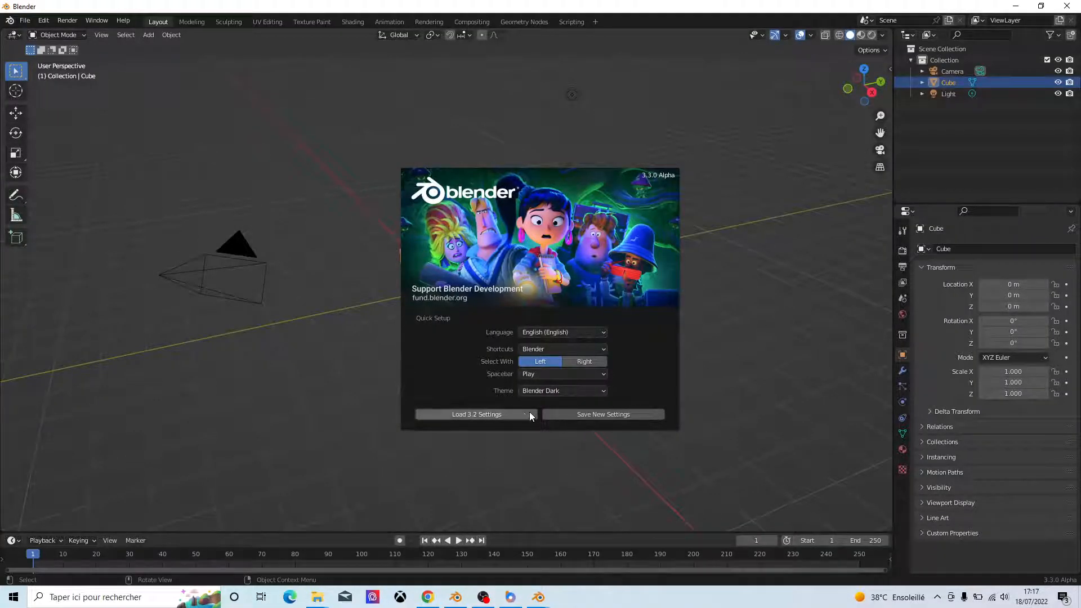
{"action": "left_click", "coordinate": [699, 276]}
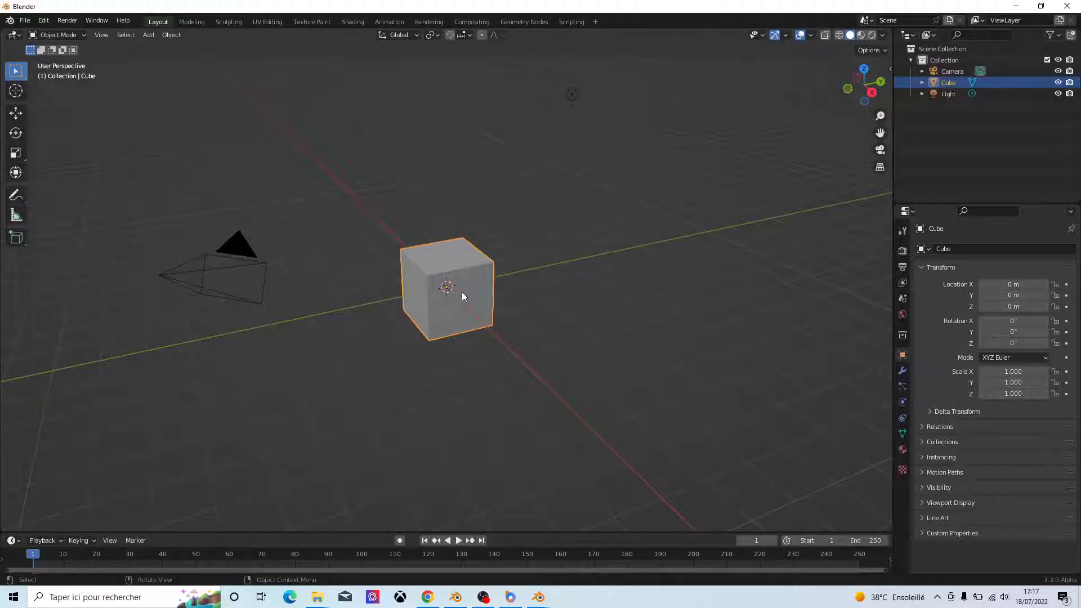
Step: Scale the default cube uniformly to about 1.48, and stretch it along Z to a scale of about 3.97
{"action": "key", "text": "s"}
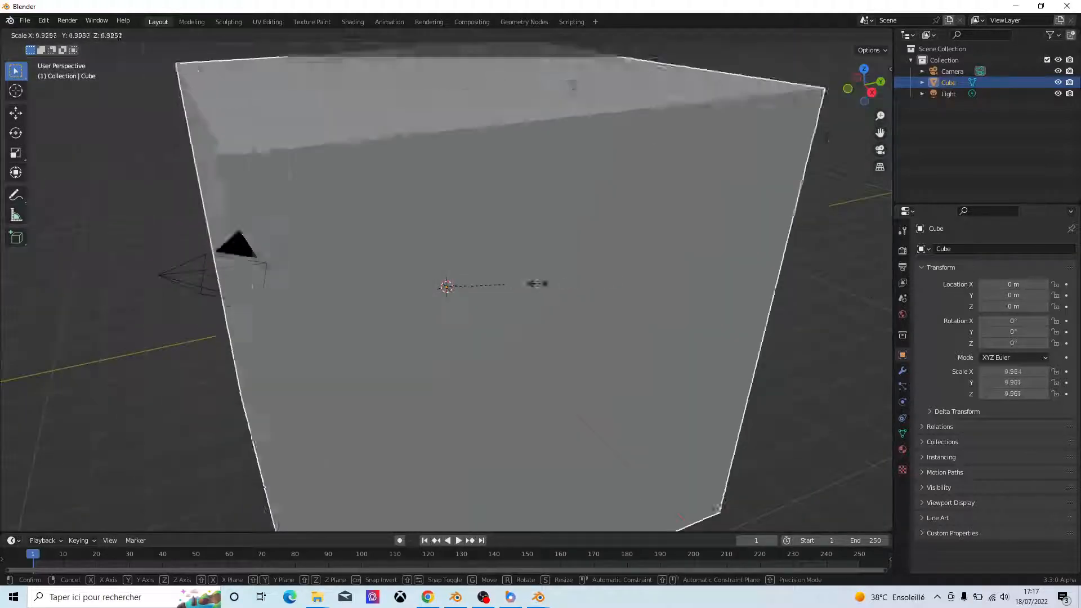
{"action": "left_click", "coordinate": [471, 289]}
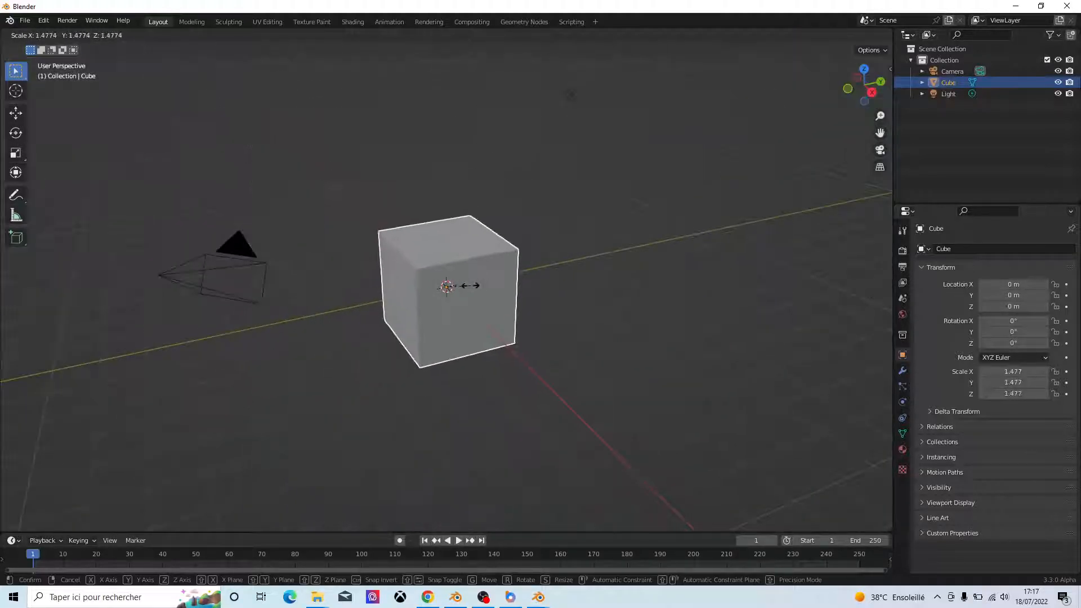
{"action": "key", "text": "s"}
{"action": "key", "text": "z"}
{"action": "left_click", "coordinate": [704, 309]}
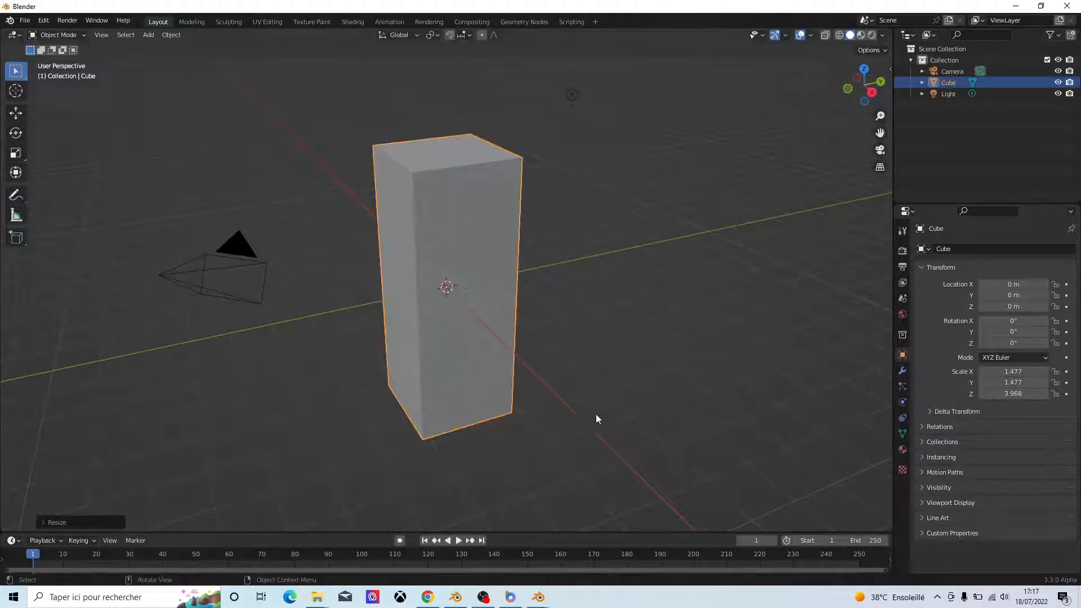
Step: Compare the two open 3.3.0 Alpha windows using their window previews
{"action": "mouse_move", "coordinate": [539, 597]}
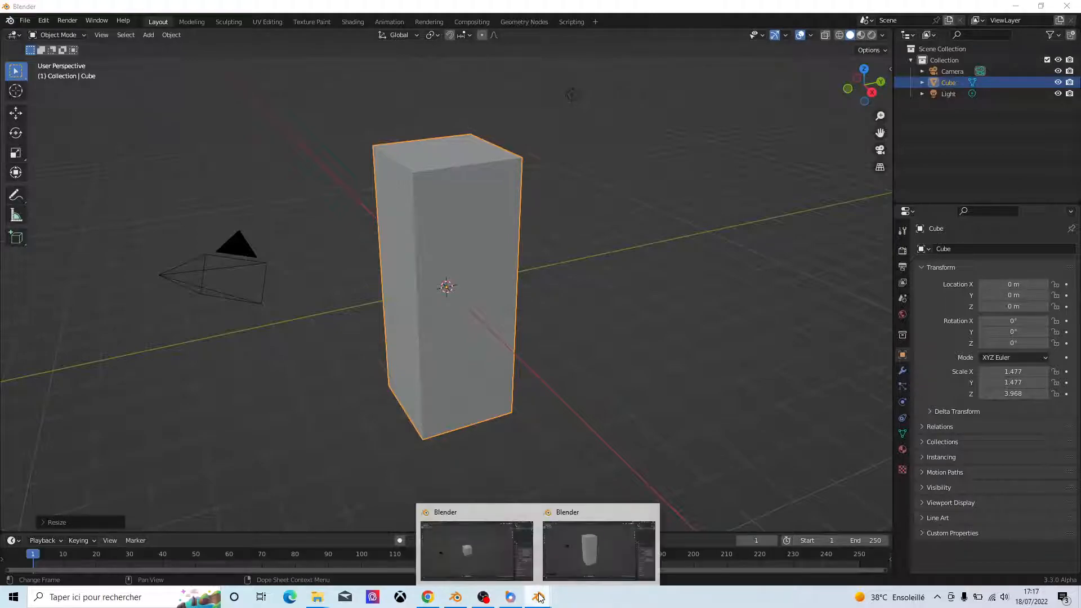
{"action": "mouse_move", "coordinate": [499, 558]}
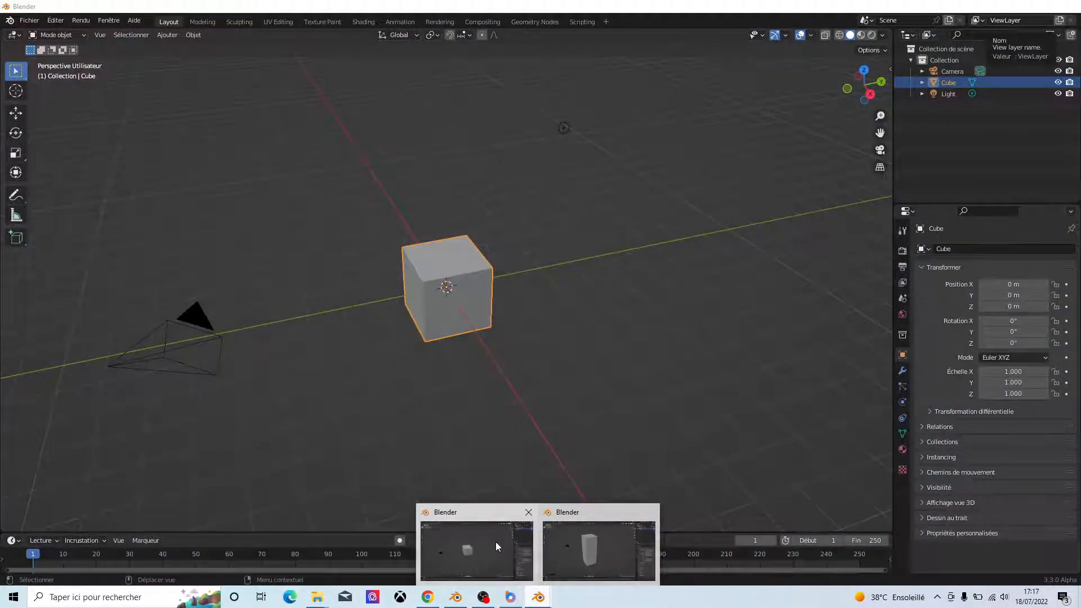
{"action": "left_click", "coordinate": [483, 600]}
{"action": "left_click", "coordinate": [483, 601]}
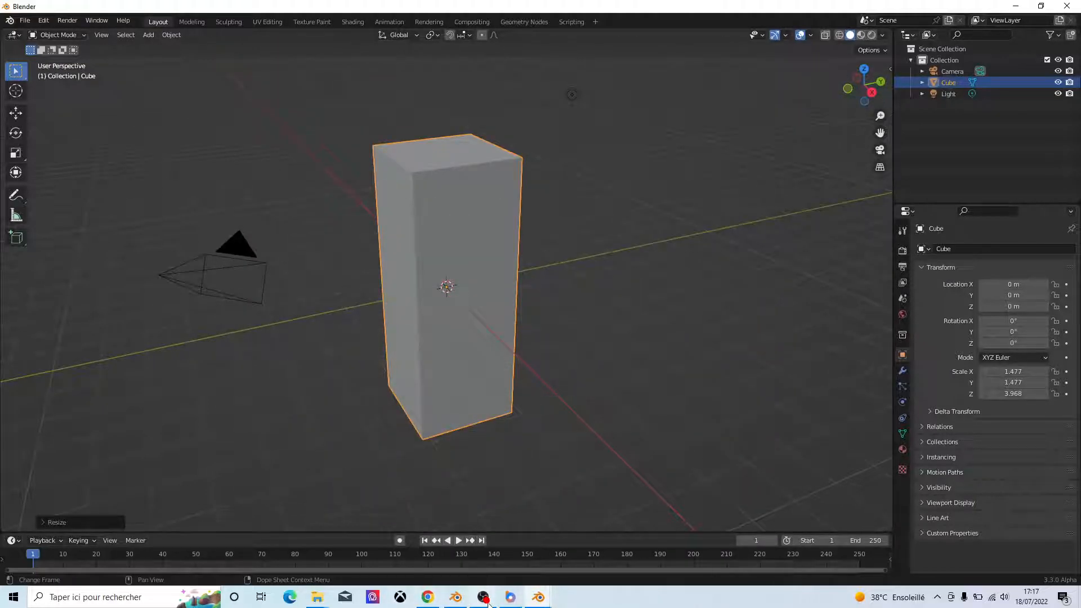
Step: Launch the daily 3.2.2 Candidate and stable 3.2.1 builds from Blender Launcher's library, minimising each Blender window
{"action": "left_click", "coordinate": [1020, 6]}
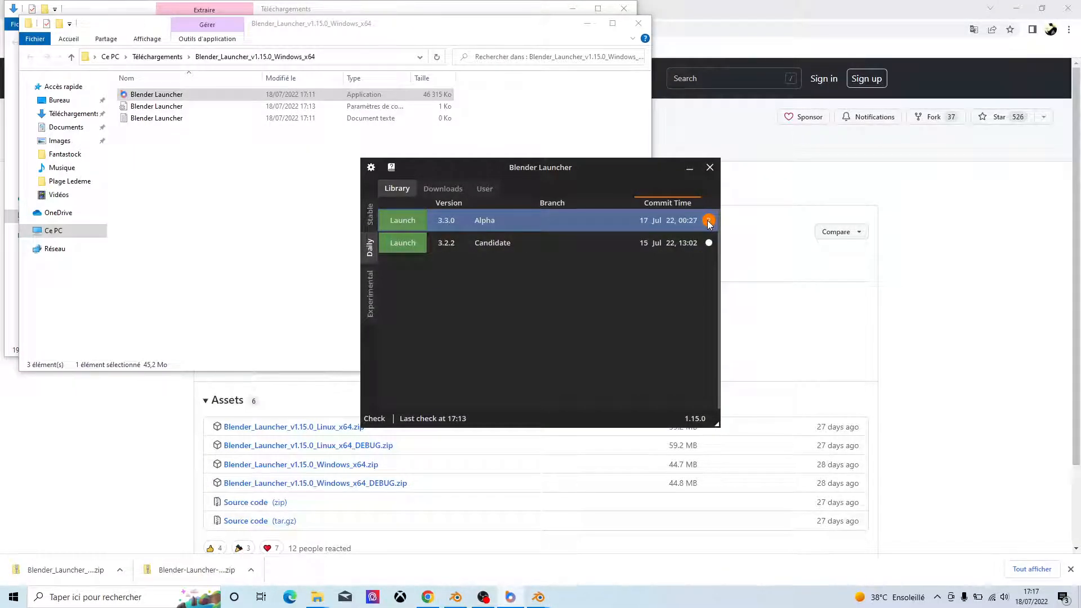
{"action": "left_click", "coordinate": [403, 244]}
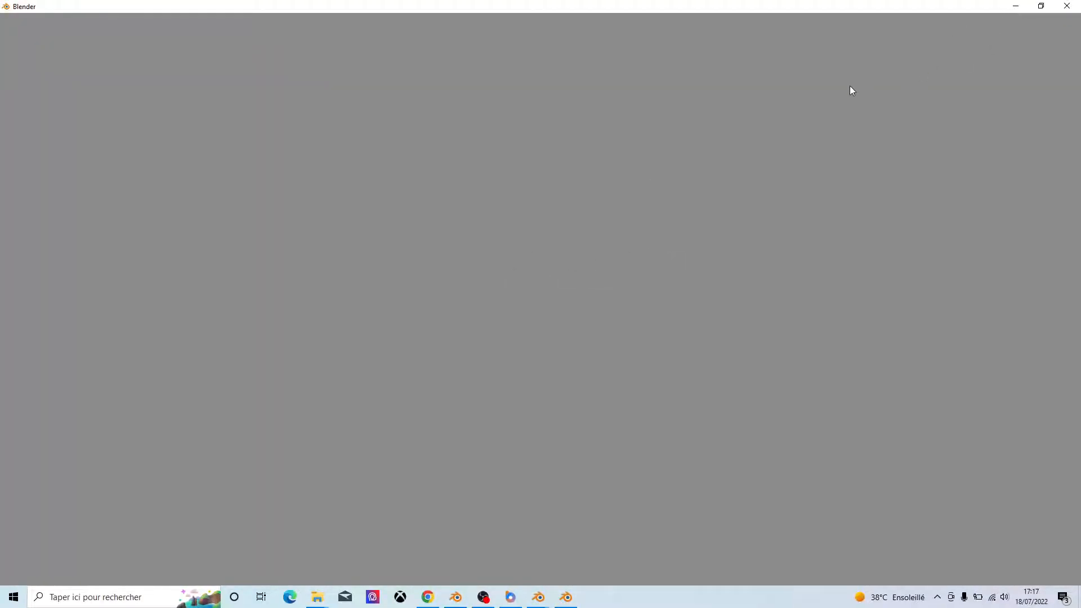
{"action": "left_click", "coordinate": [1017, 7]}
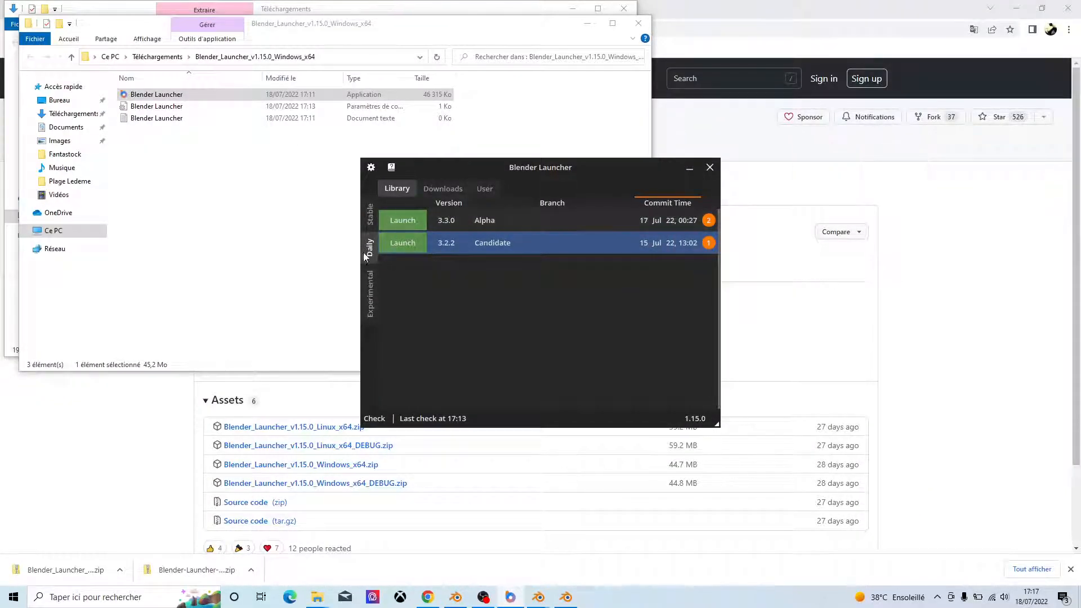
{"action": "left_click", "coordinate": [370, 215]}
{"action": "left_click", "coordinate": [401, 221]}
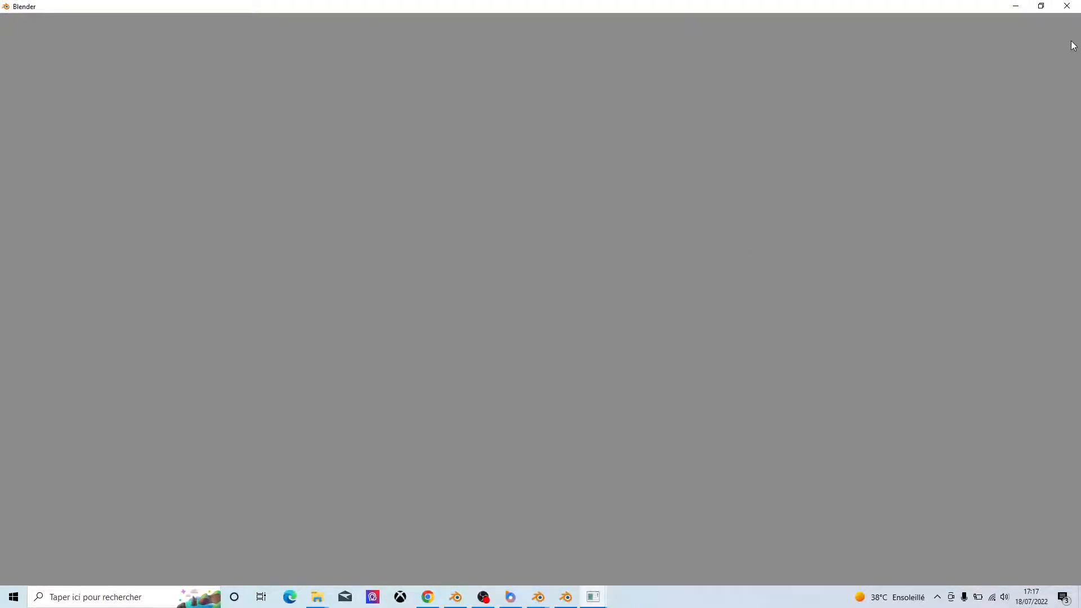
{"action": "left_click", "coordinate": [1016, 7]}
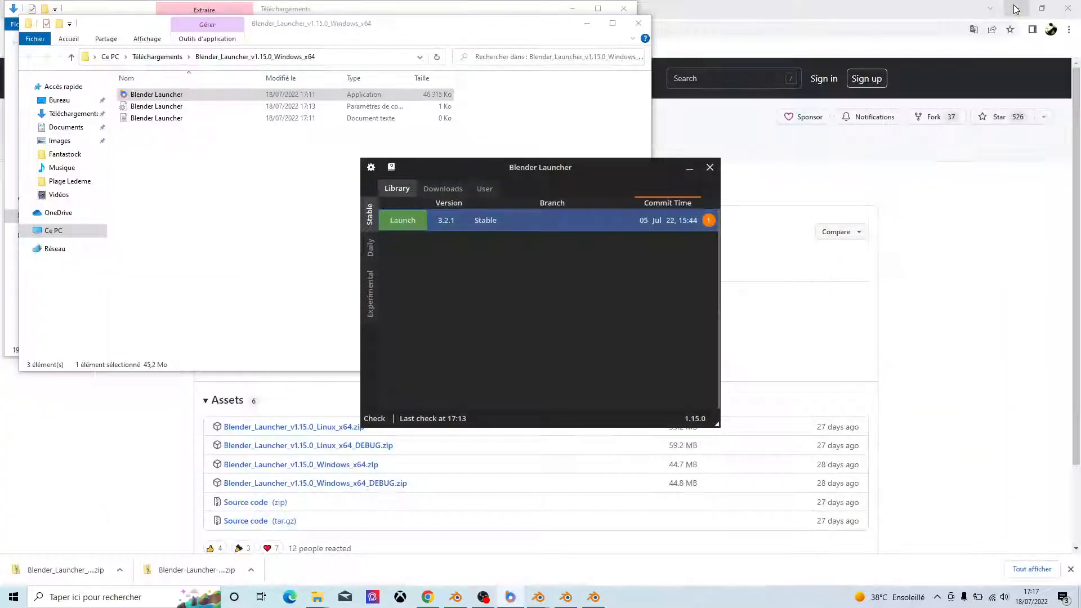
Step: Review the library's Stable and Daily sections and the options available for the 3.2.2 Candidate build
{"action": "left_click", "coordinate": [376, 243]}
{"action": "left_click", "coordinate": [370, 217]}
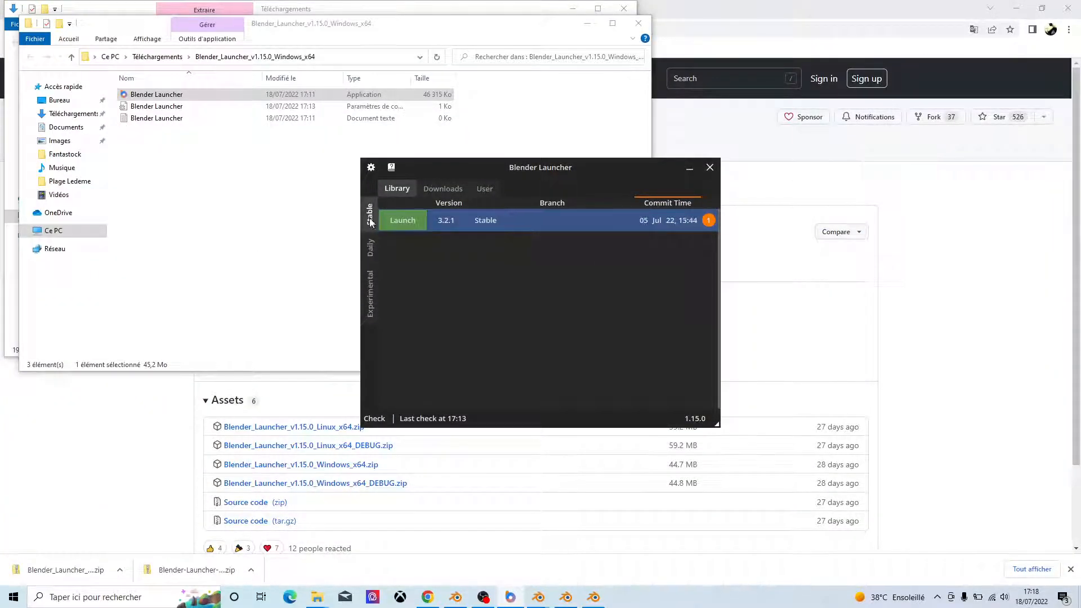
{"action": "left_click", "coordinate": [371, 247]}
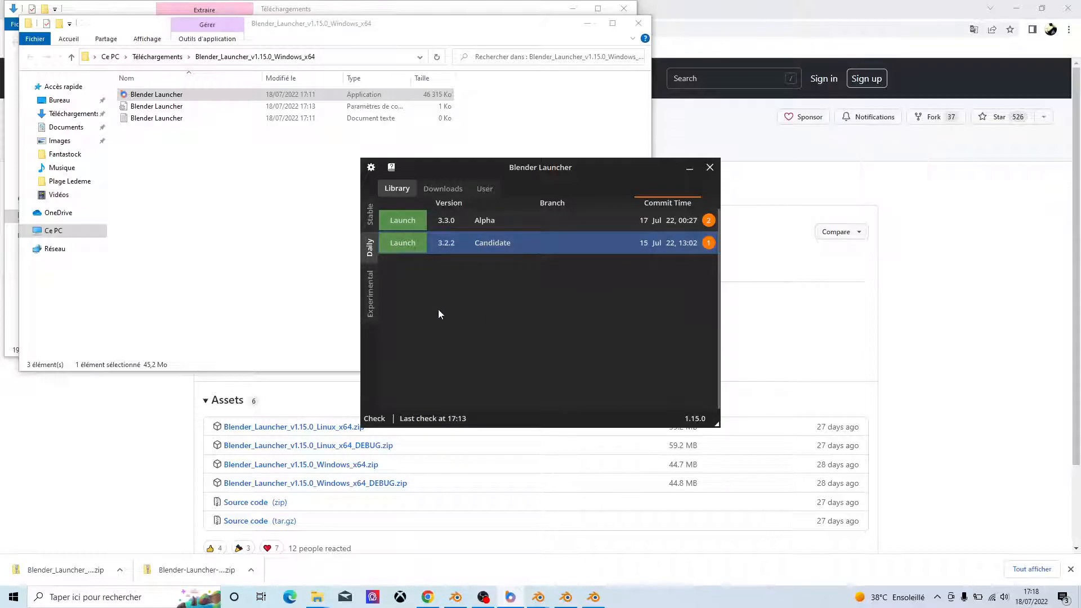
{"action": "right_click", "coordinate": [445, 246]}
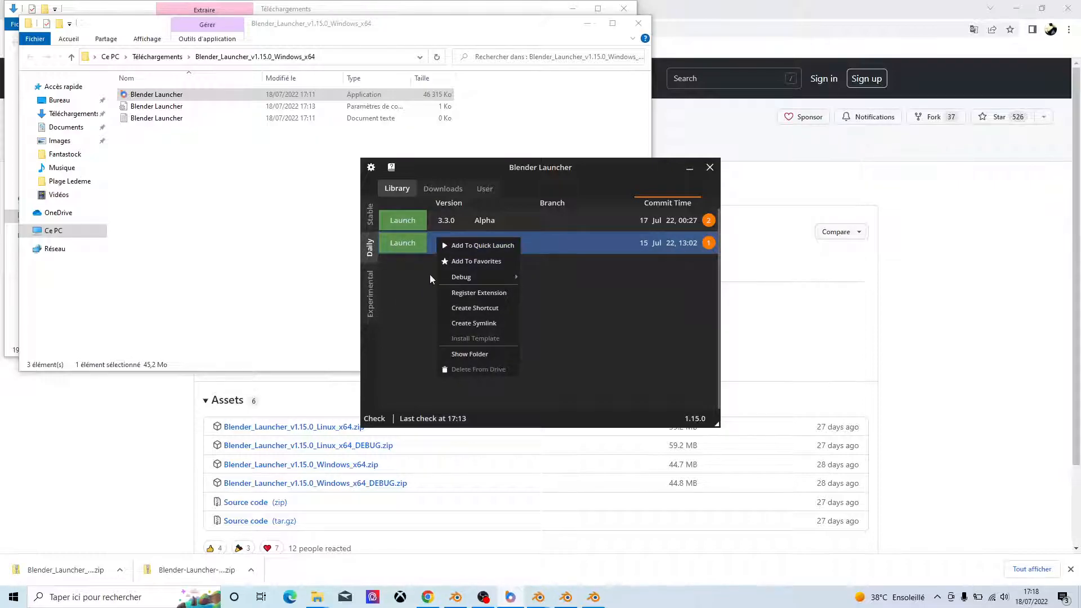
{"action": "left_click", "coordinate": [571, 302]}
{"action": "right_click", "coordinate": [442, 247]}
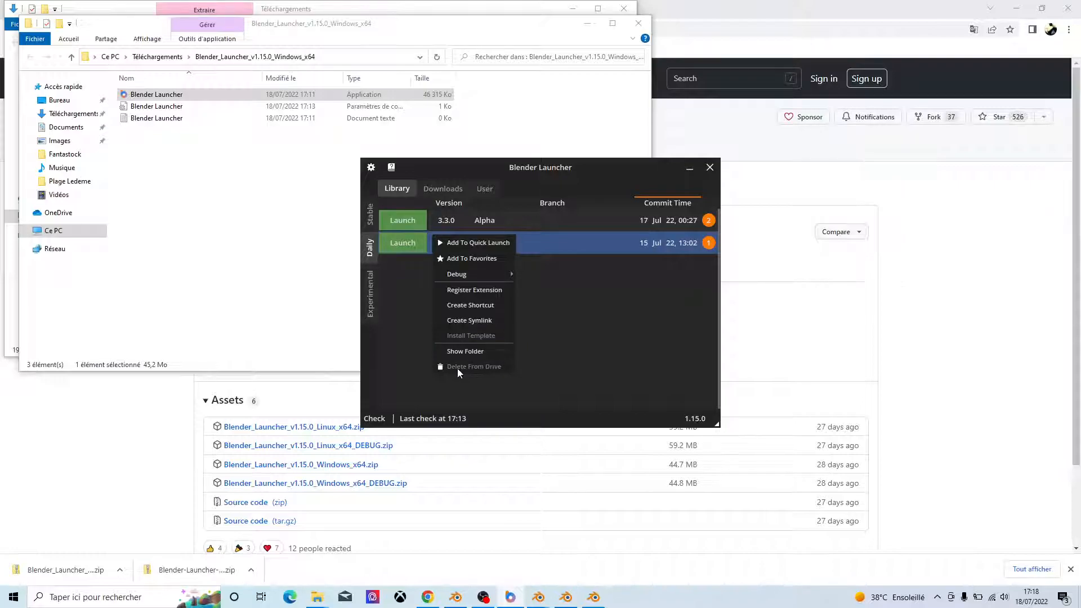
{"action": "left_click", "coordinate": [575, 331]}
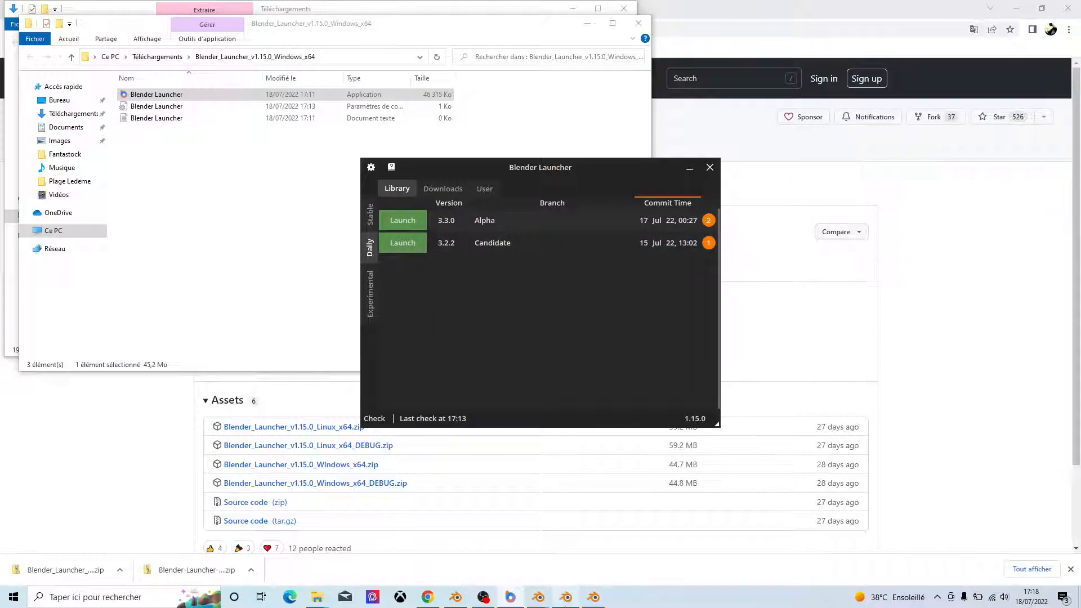
Step: Bring up the running Blender 3.2.2 Release Candidate window and close it
{"action": "left_click", "coordinate": [565, 597]}
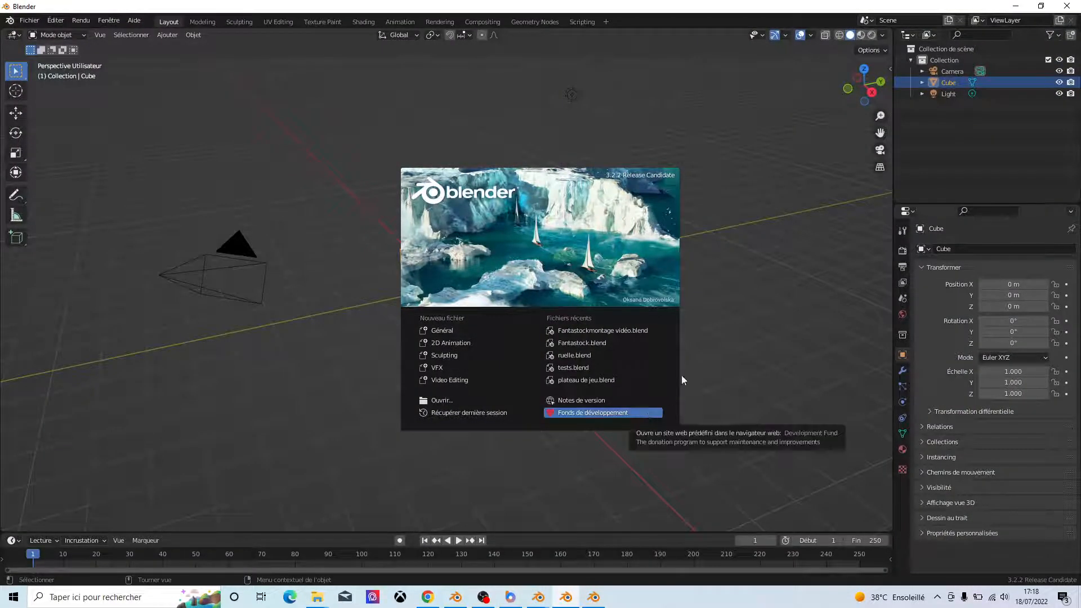
{"action": "left_click", "coordinate": [1070, 6]}
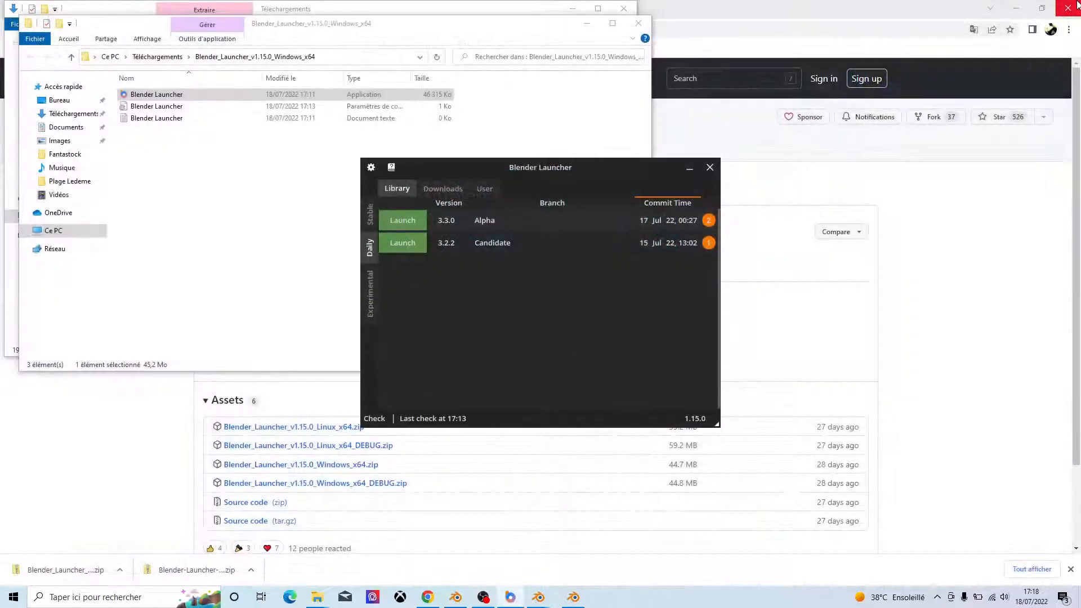
Step: Delete the daily 3.2.2 Candidate build from the drive, confirm the deletion, and check the Downloads and Library lists
{"action": "right_click", "coordinate": [471, 248]}
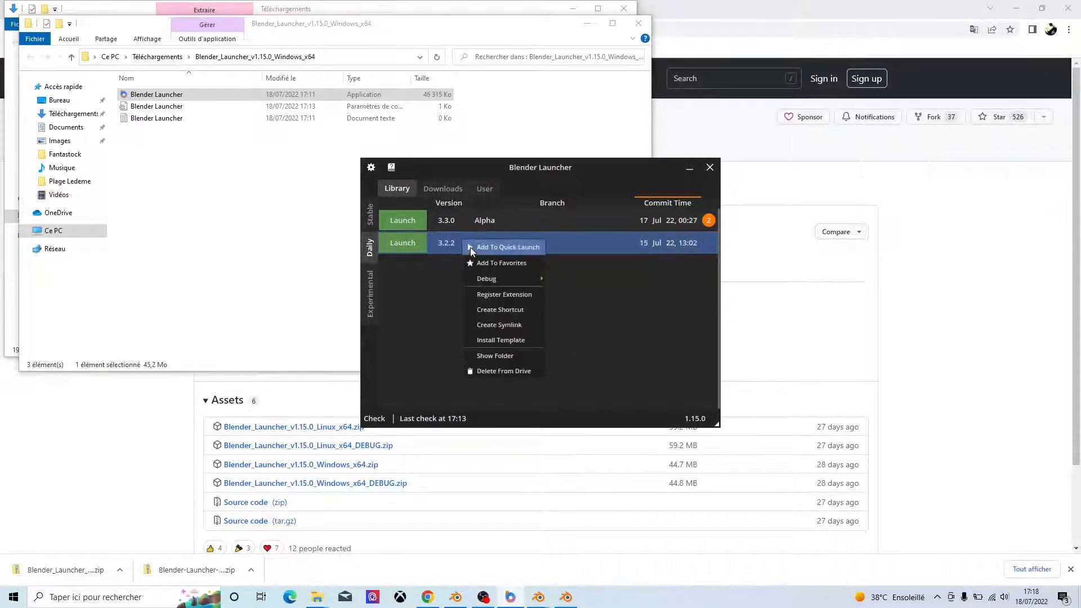
{"action": "left_click", "coordinate": [498, 371]}
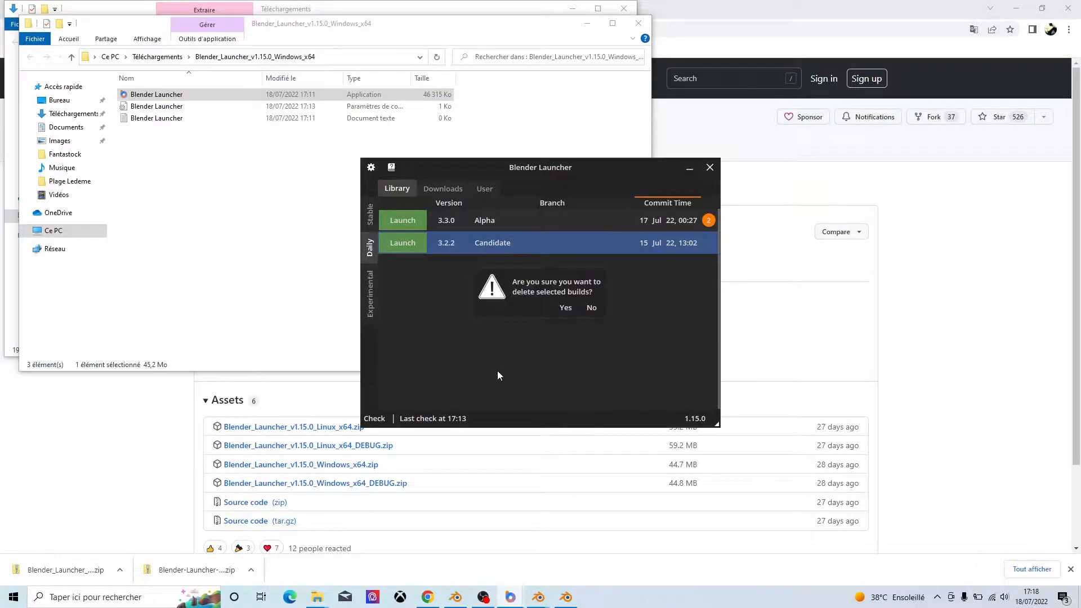
{"action": "left_click", "coordinate": [566, 309]}
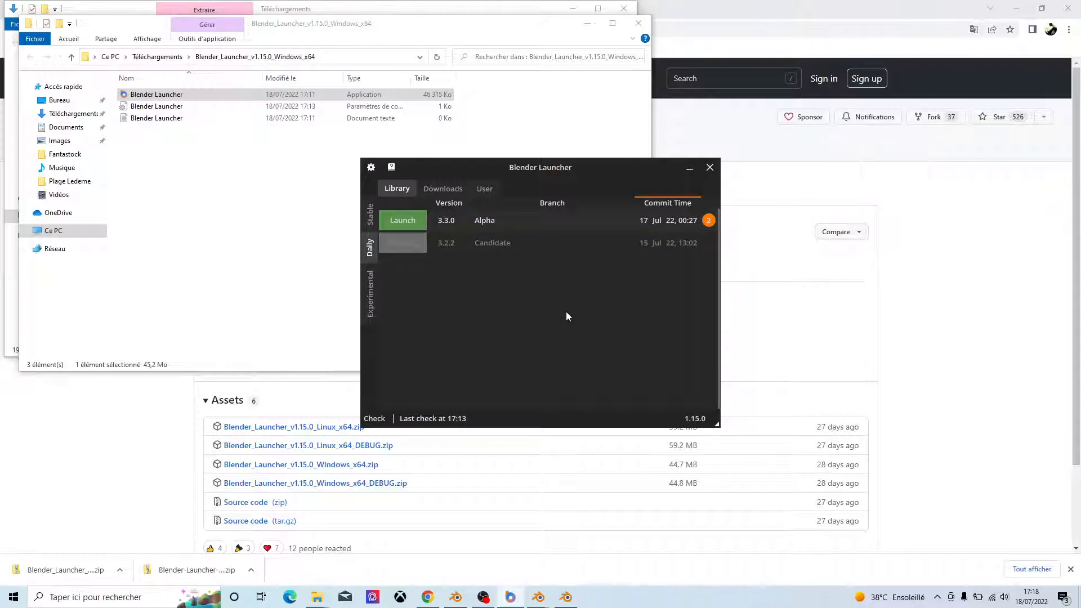
{"action": "left_click", "coordinate": [444, 189]}
{"action": "left_click", "coordinate": [398, 189]}
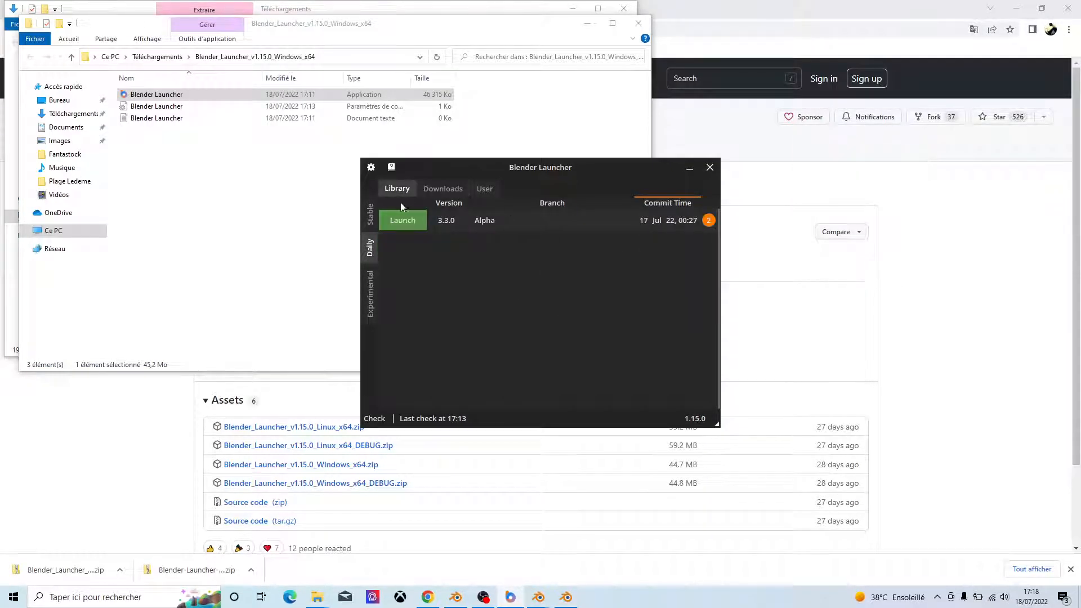
Step: Add the daily 3.3.0 Alpha build to the favorites
{"action": "left_click", "coordinate": [371, 215]}
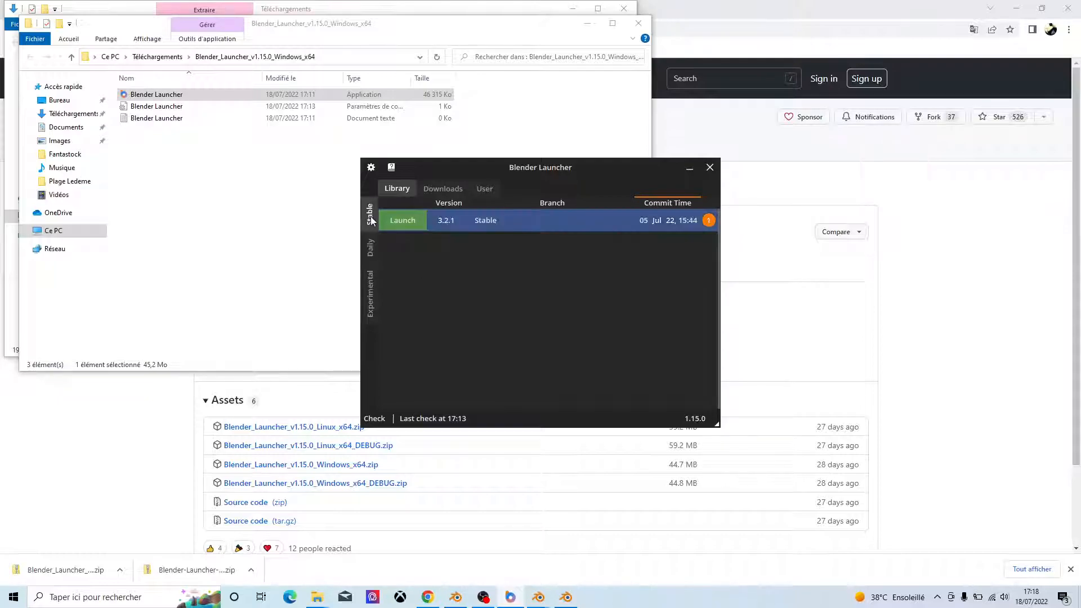
{"action": "left_click", "coordinate": [369, 247]}
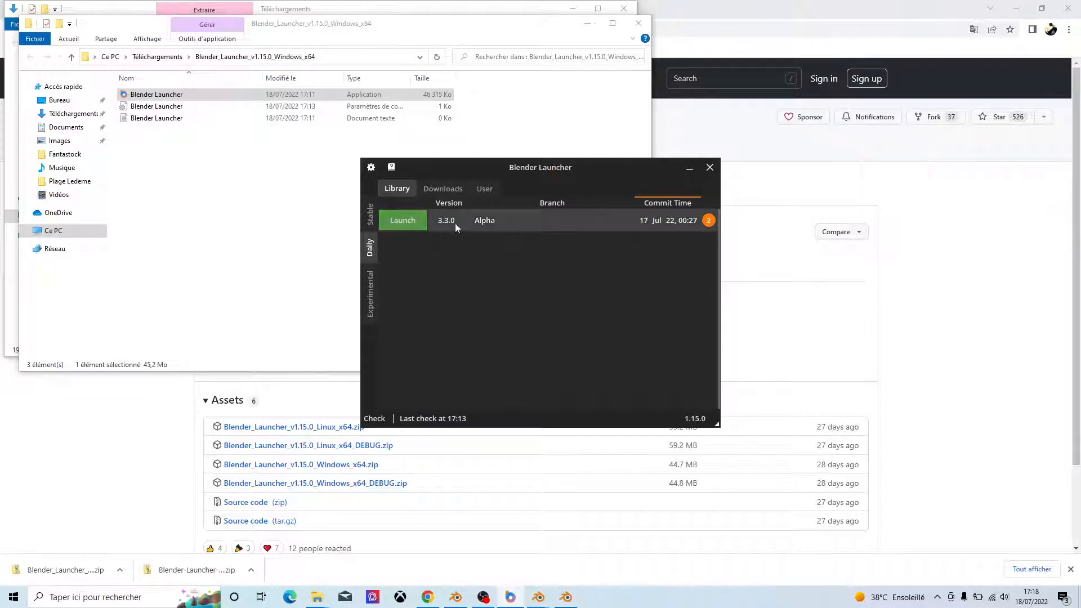
{"action": "right_click", "coordinate": [478, 221]}
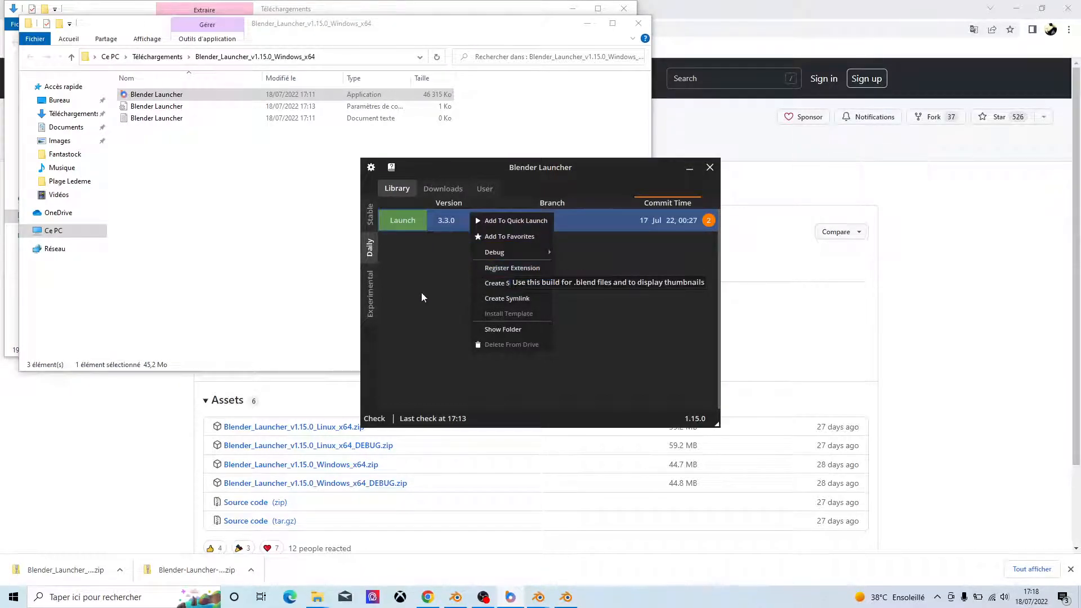
{"action": "left_click", "coordinate": [498, 238]}
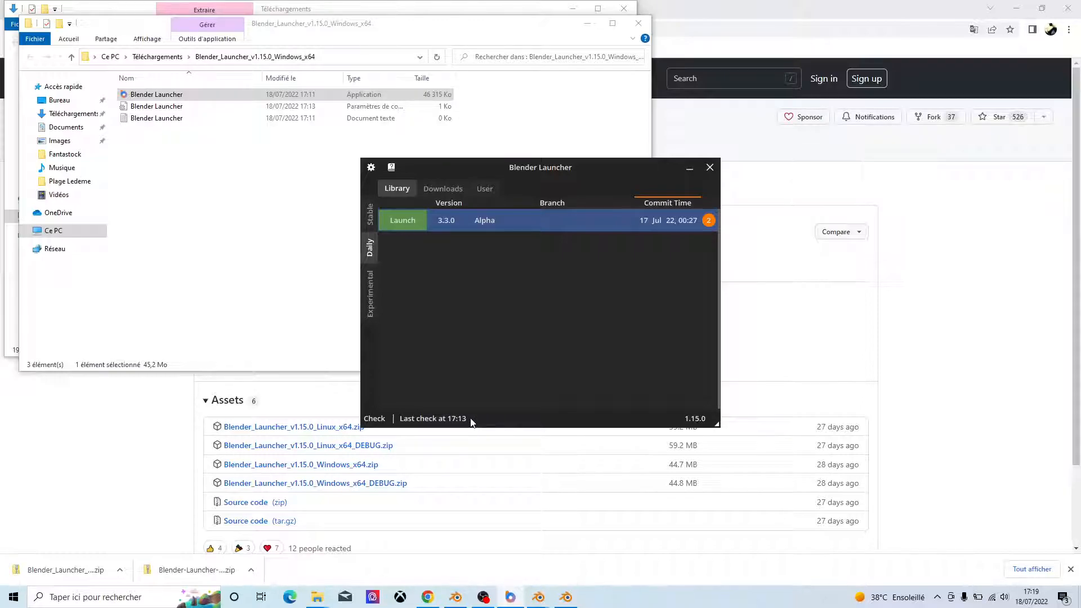
Step: Create a shortcut for the stable 3.2.1 build
{"action": "left_click", "coordinate": [370, 215]}
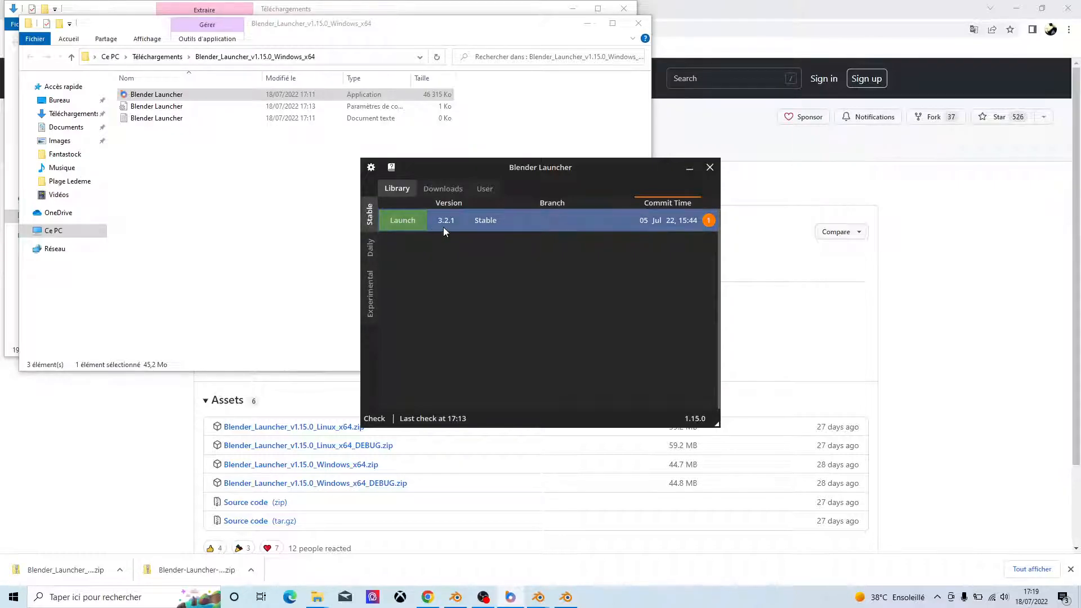
{"action": "right_click", "coordinate": [444, 228]}
{"action": "mouse_move", "coordinate": [474, 260]}
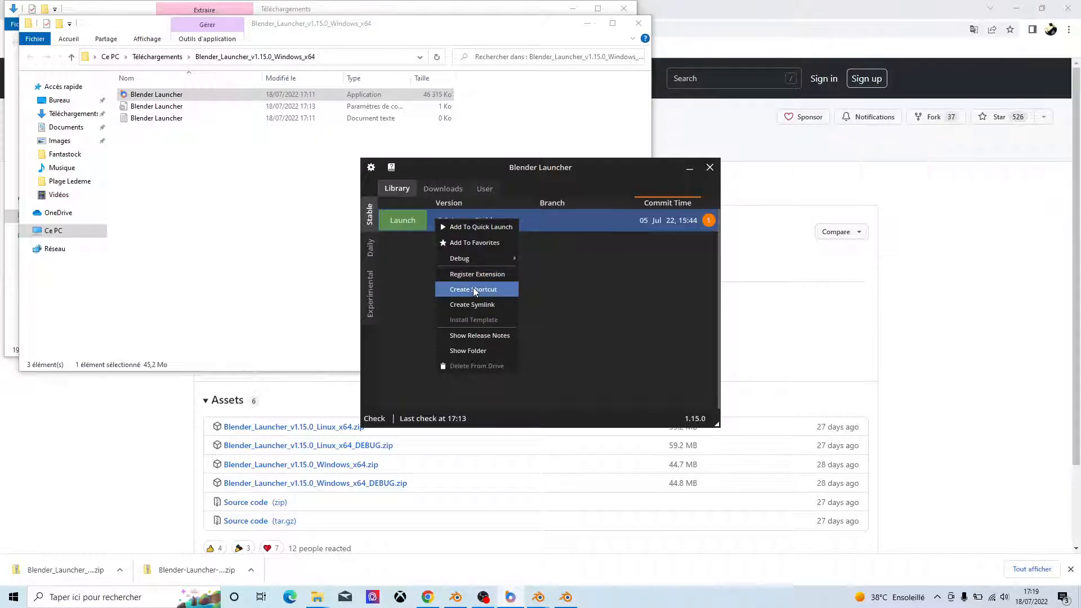
{"action": "left_click", "coordinate": [458, 291]}
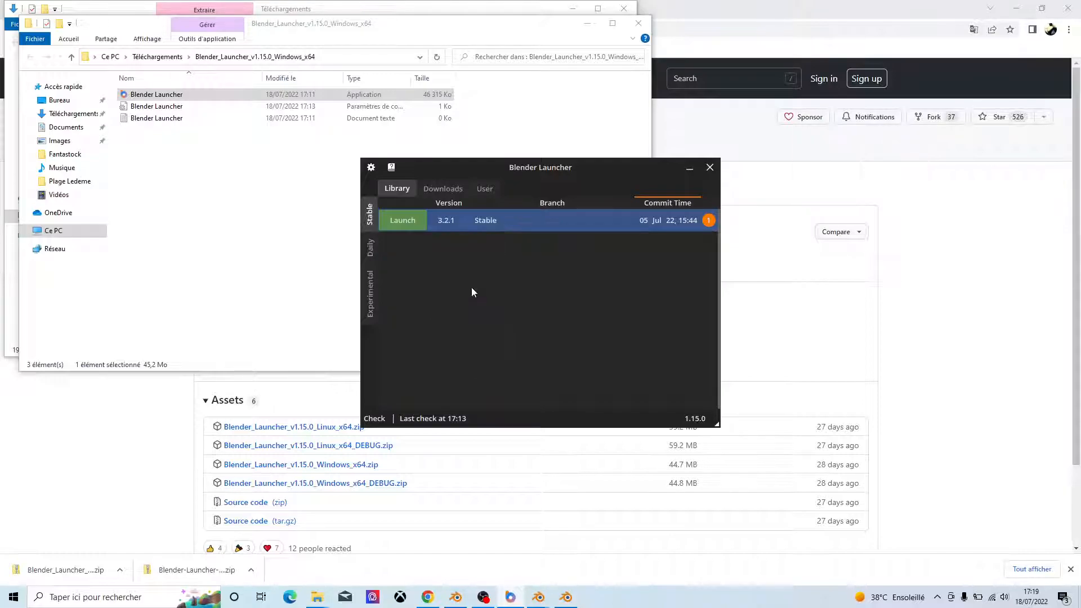
Step: Minimise the browser and all File Explorer windows to reveal the desktop, keeping Blender Launcher open
{"action": "left_click", "coordinate": [1016, 8]}
{"action": "left_click", "coordinate": [638, 23]}
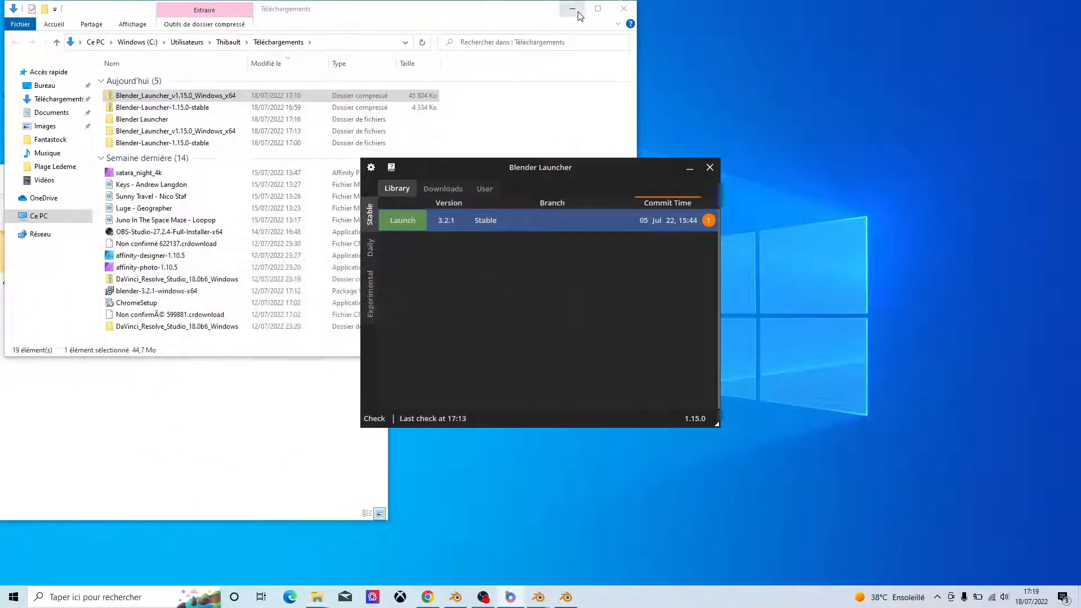
{"action": "left_click", "coordinate": [623, 7]}
{"action": "left_click", "coordinate": [230, 179]}
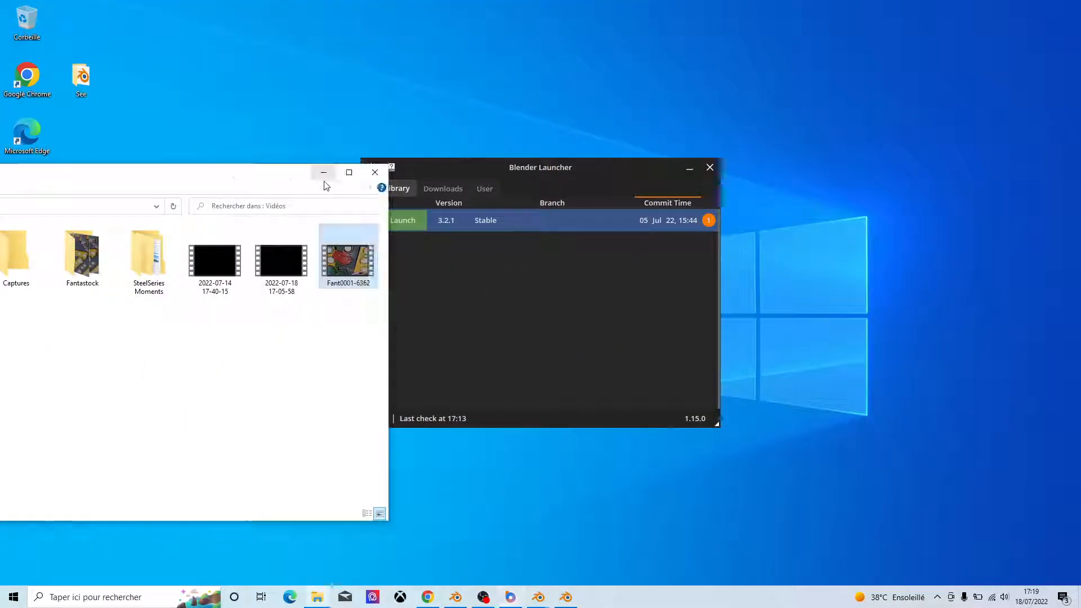
{"action": "left_click", "coordinate": [324, 173]}
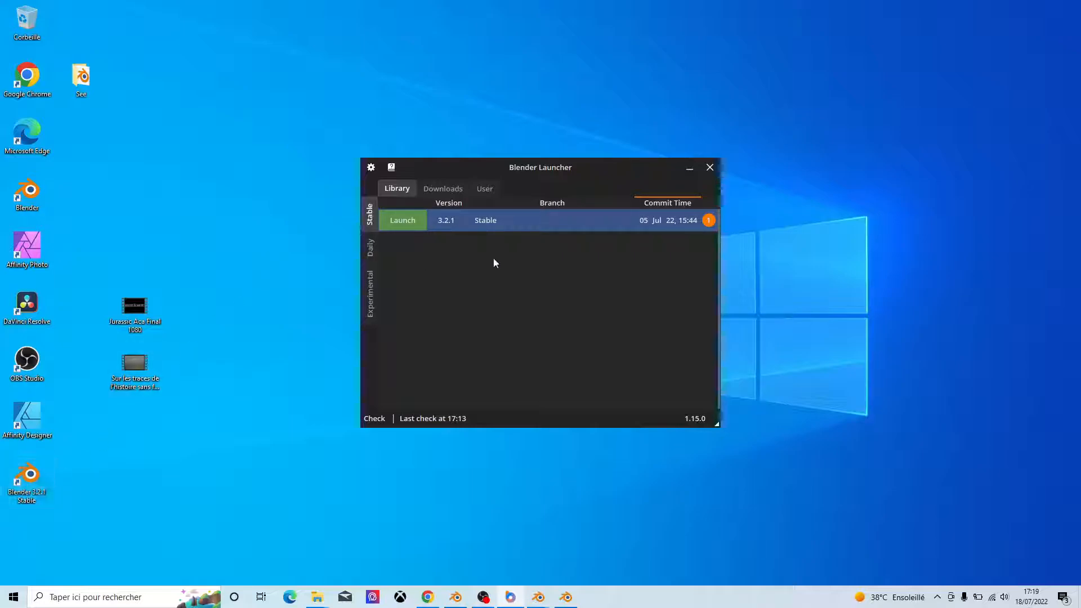
Step: Create a shortcut for the daily 3.3.0 Alpha build and deselect the build in the list
{"action": "left_click", "coordinate": [371, 247]}
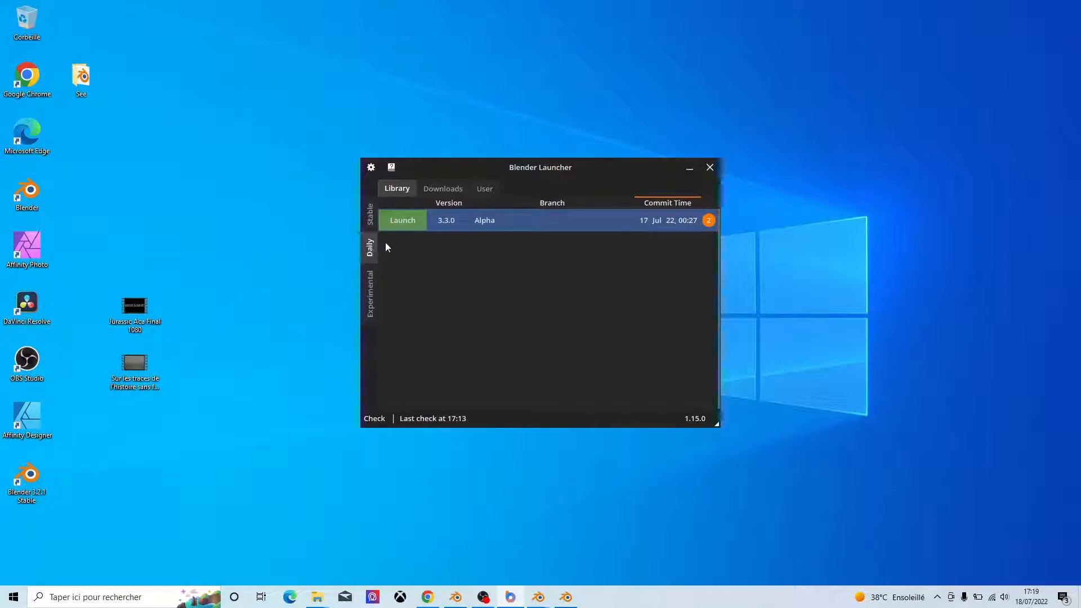
{"action": "right_click", "coordinate": [400, 215]}
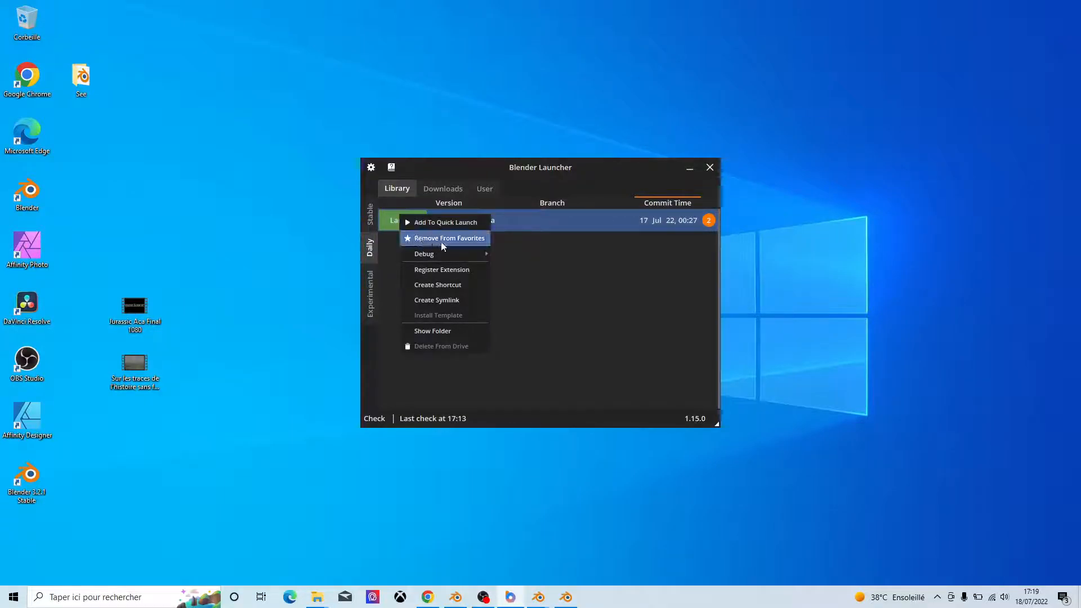
{"action": "left_click", "coordinate": [452, 287]}
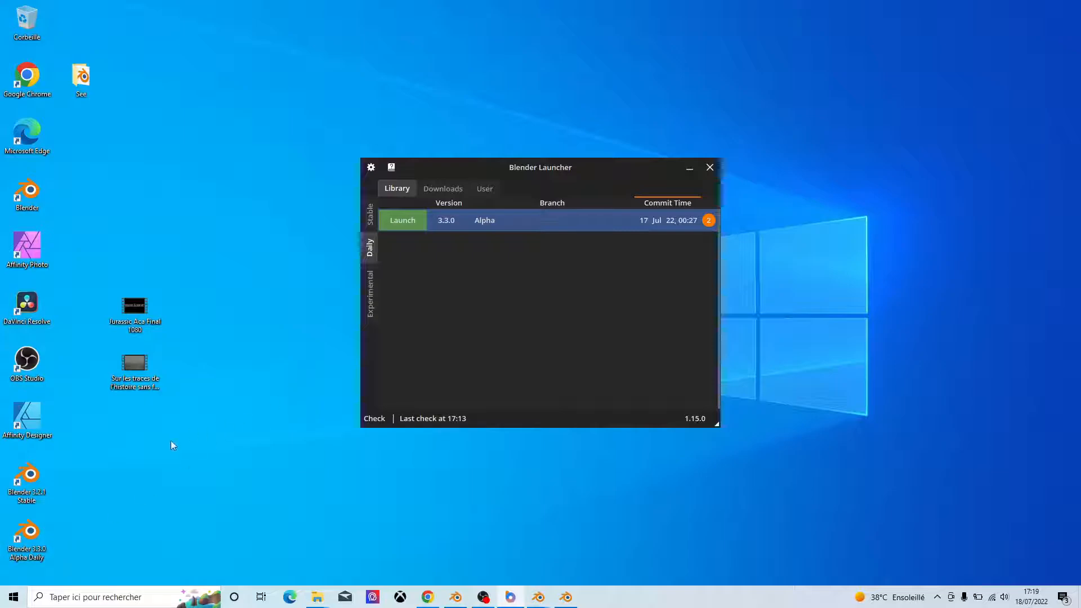
{"action": "left_click", "coordinate": [444, 340]}
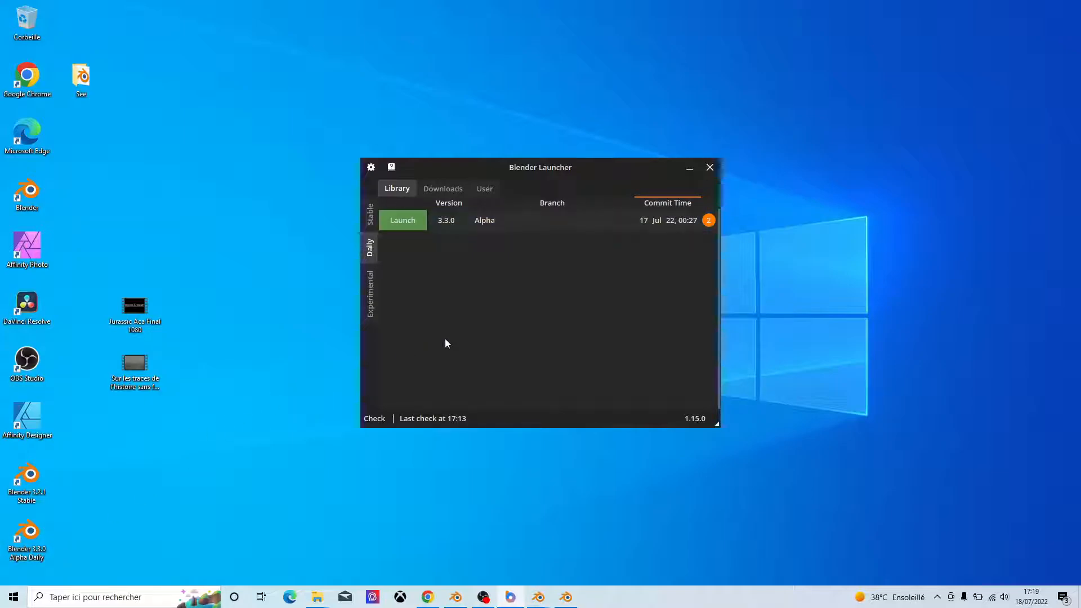
Step: Review the library's Stable and Experimental sections
{"action": "left_click", "coordinate": [370, 228]}
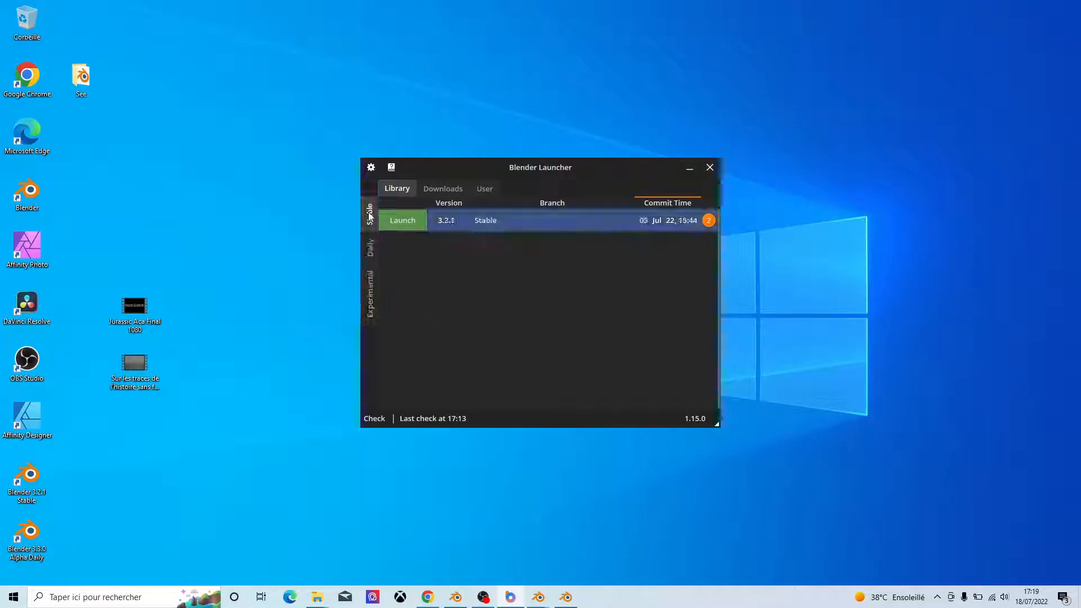
{"action": "left_click", "coordinate": [371, 297]}
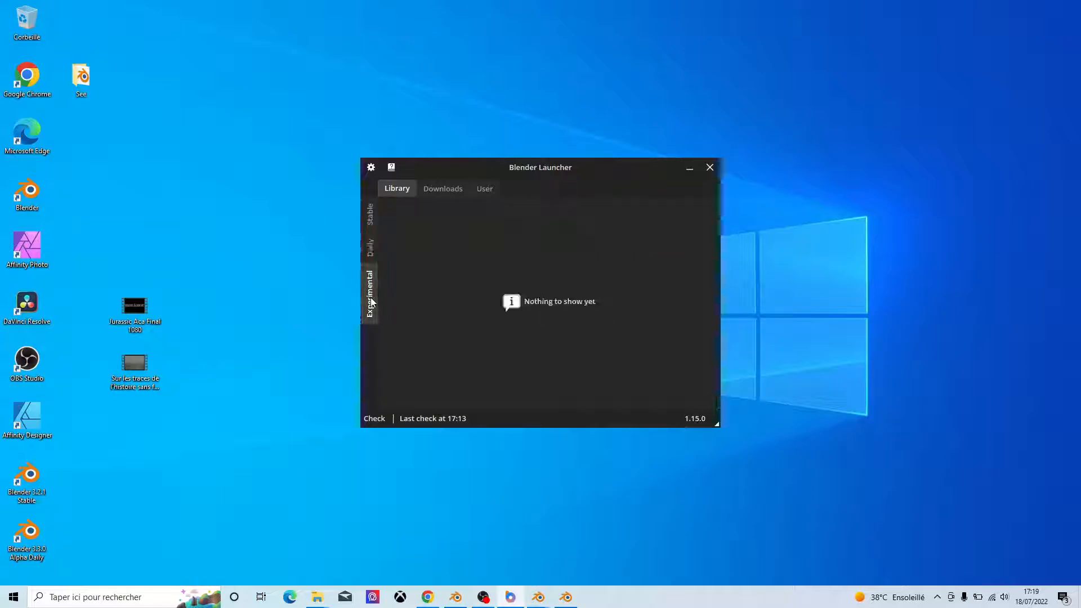
{"action": "left_click", "coordinate": [370, 211]}
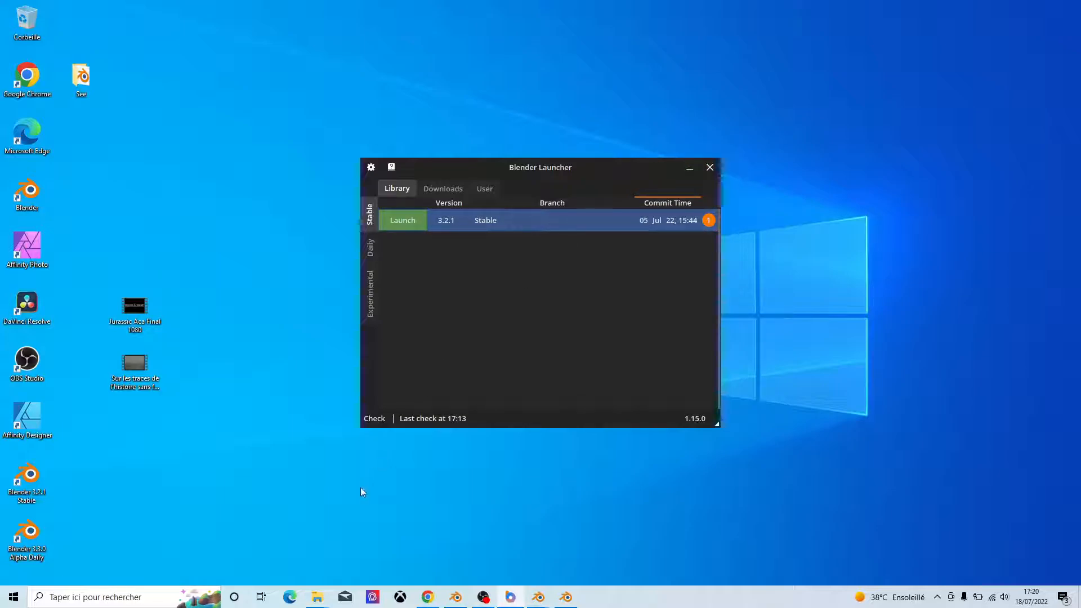
Step: Switch to the Blender-Launcher-1.15.0-stable File Explorer window and examine the Blender Foundation folder in Programmes on drive C
{"action": "mouse_move", "coordinate": [318, 597]}
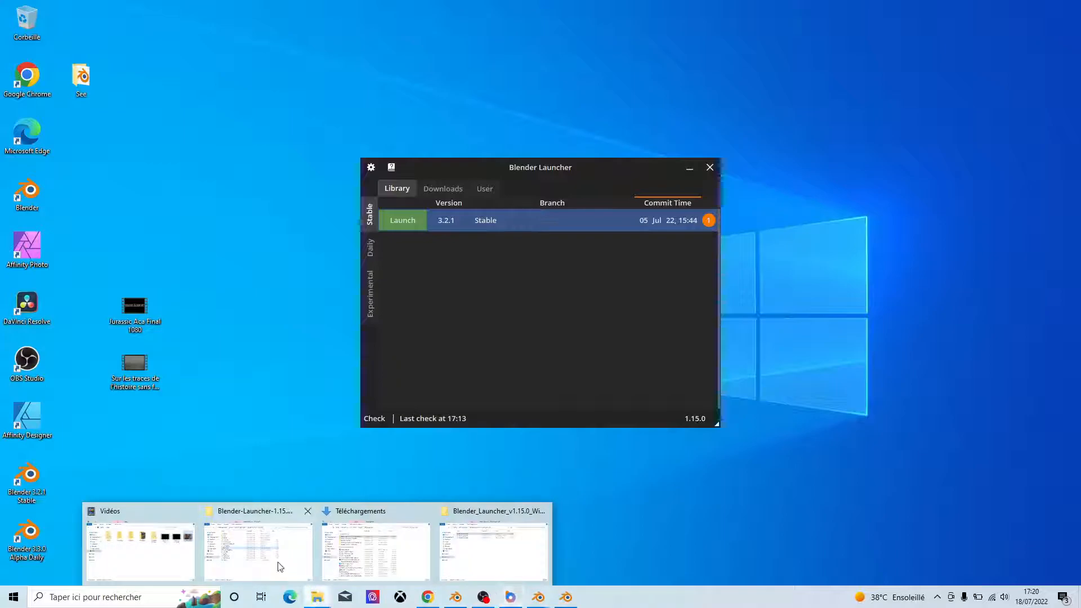
{"action": "mouse_move", "coordinate": [288, 570]}
{"action": "left_click", "coordinate": [271, 542]}
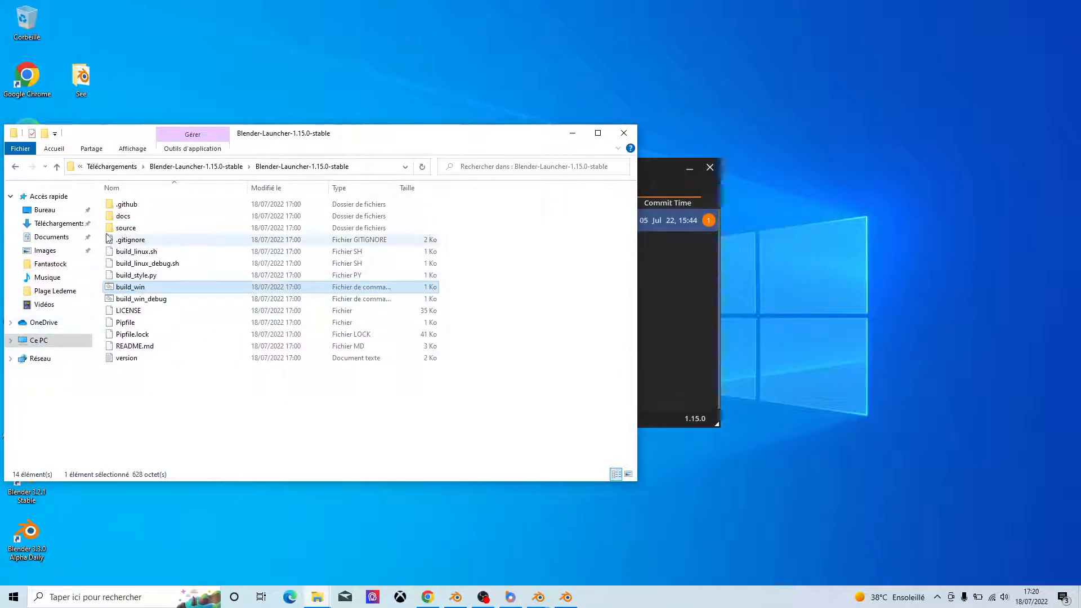
{"action": "left_click", "coordinate": [41, 340]}
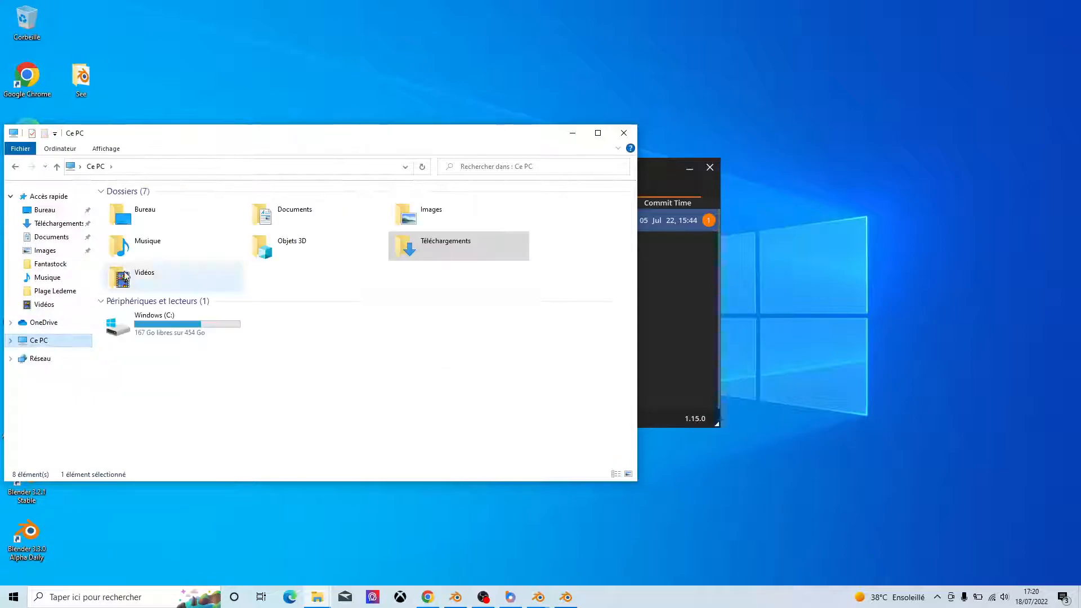
{"action": "double_click", "coordinate": [177, 321]}
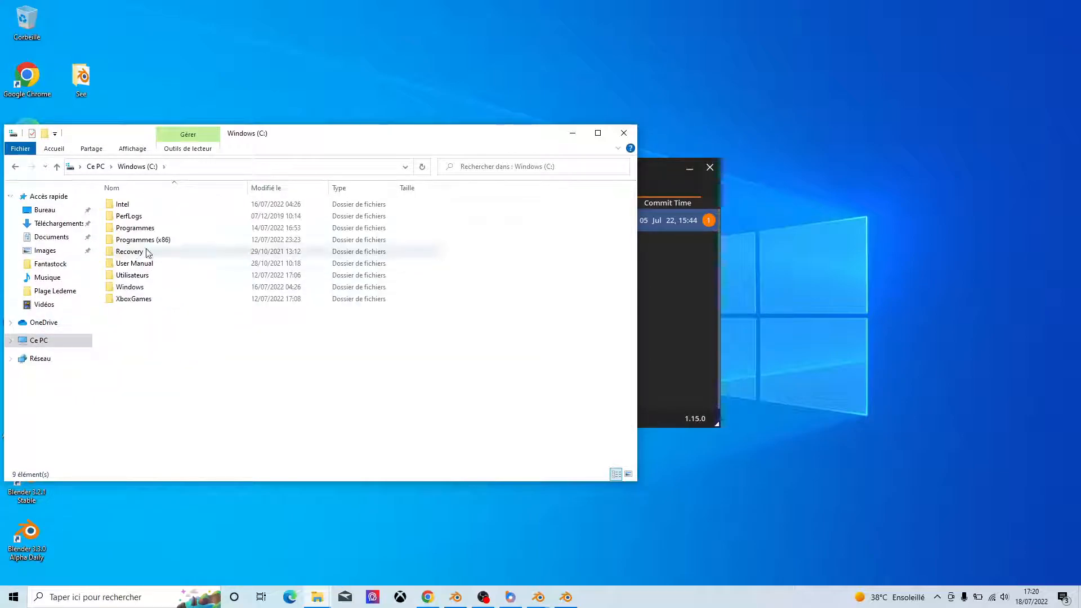
{"action": "double_click", "coordinate": [160, 229]}
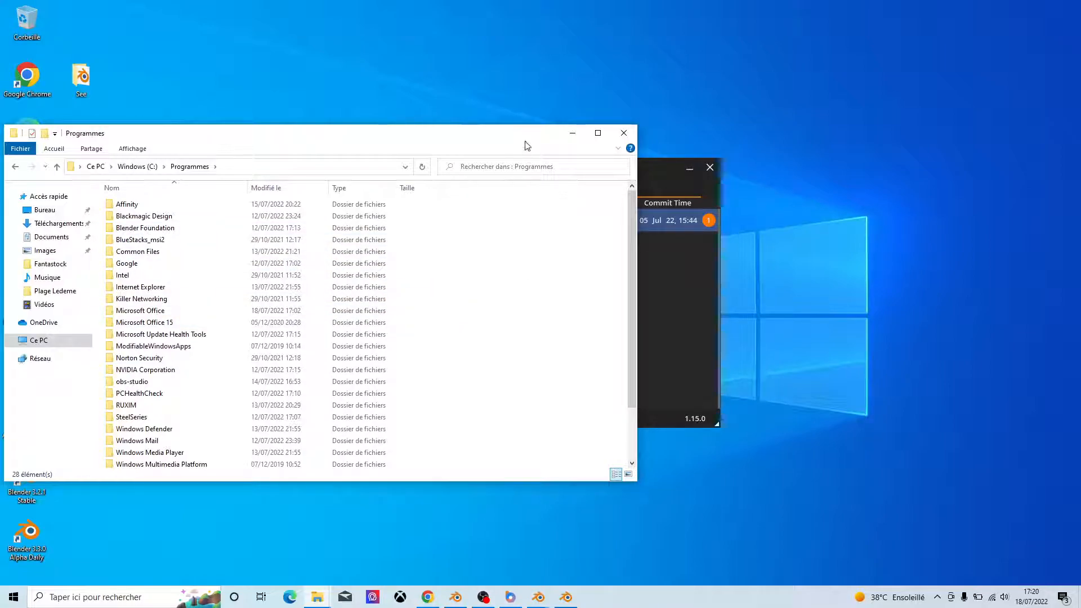
{"action": "double_click", "coordinate": [150, 229]}
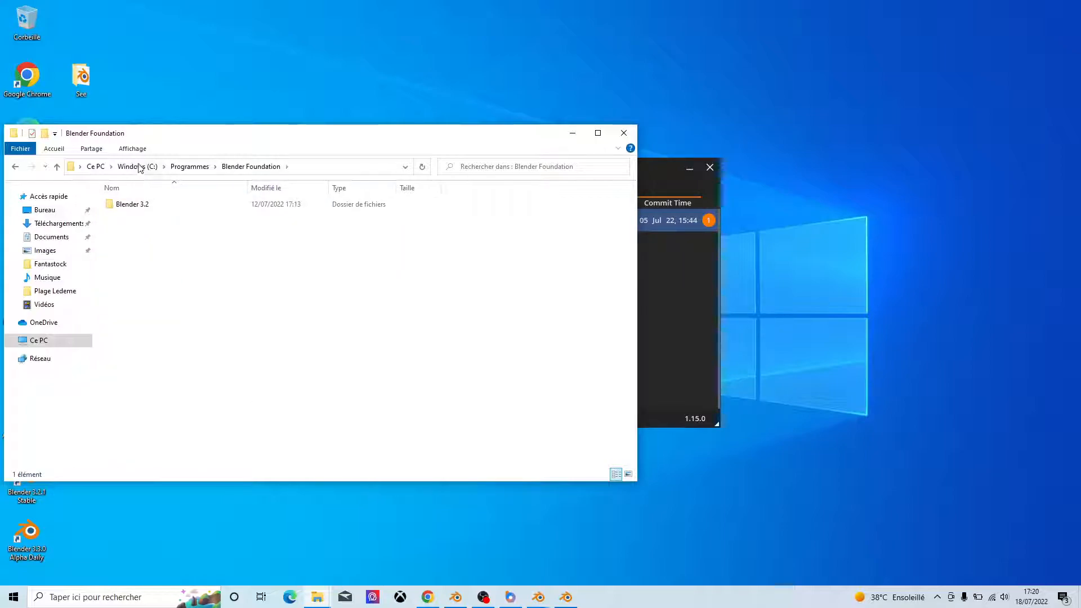
{"action": "left_click", "coordinate": [190, 167]}
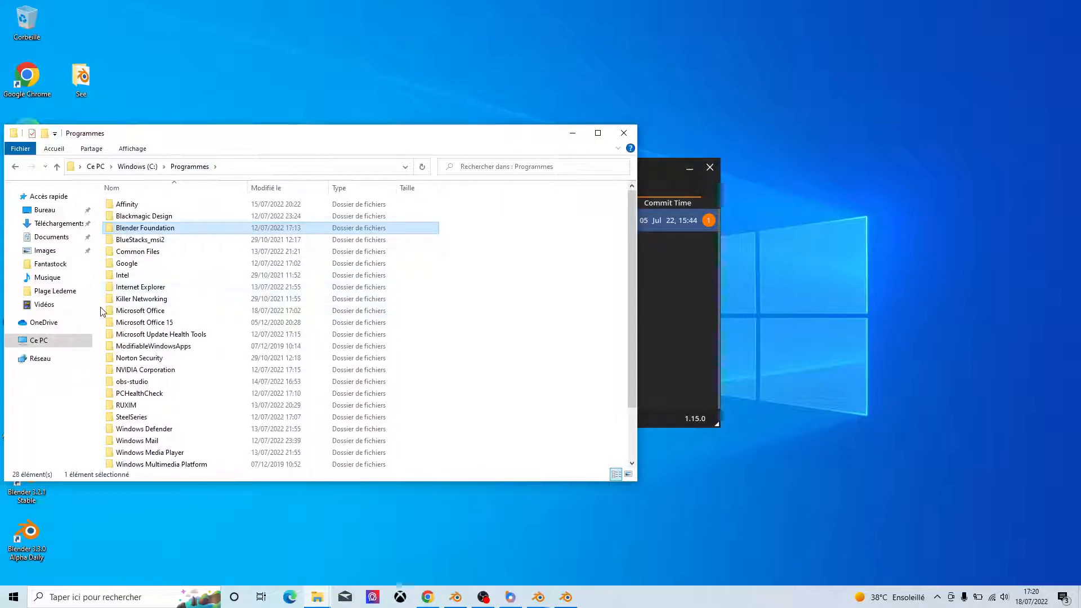
Step: Look through Programmes (x86) on drive C and the Téléchargements folder, then close the File Explorer window
{"action": "left_click", "coordinate": [38, 340]}
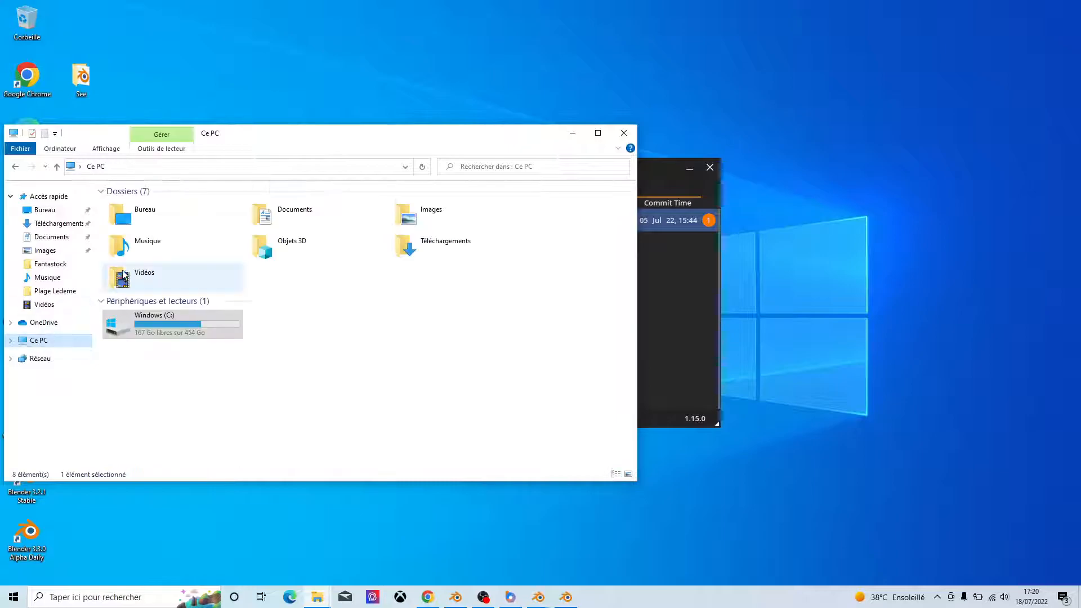
{"action": "double_click", "coordinate": [173, 319]}
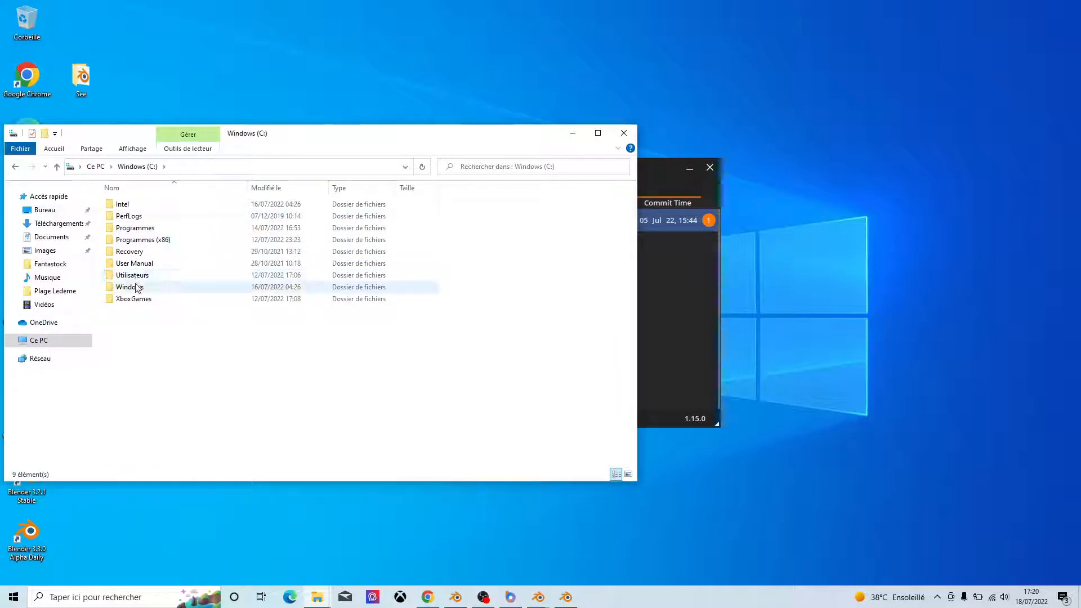
{"action": "double_click", "coordinate": [145, 240]}
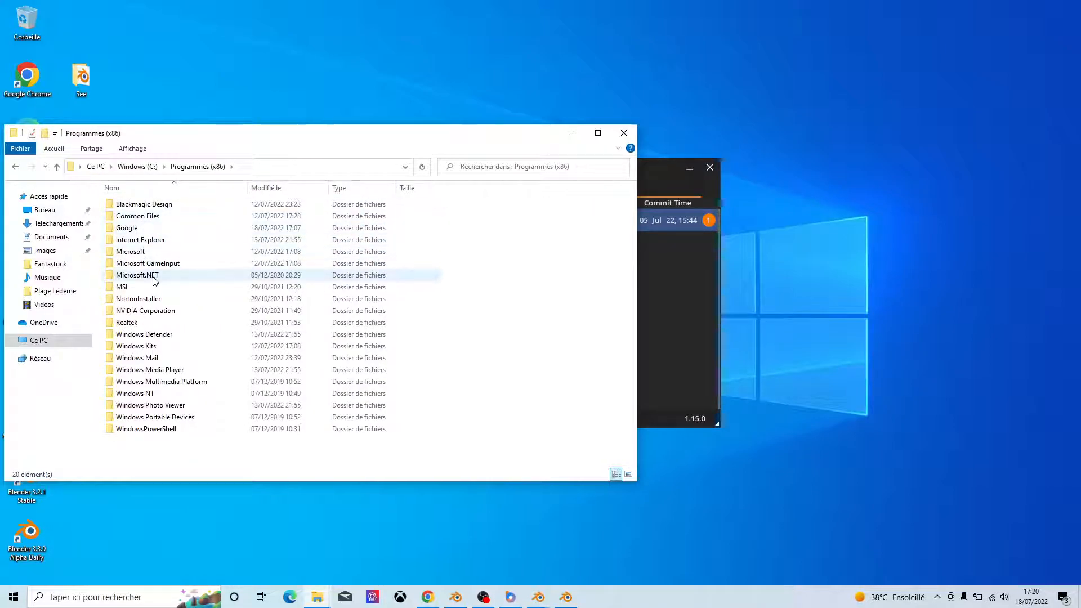
{"action": "left_click", "coordinate": [54, 228]}
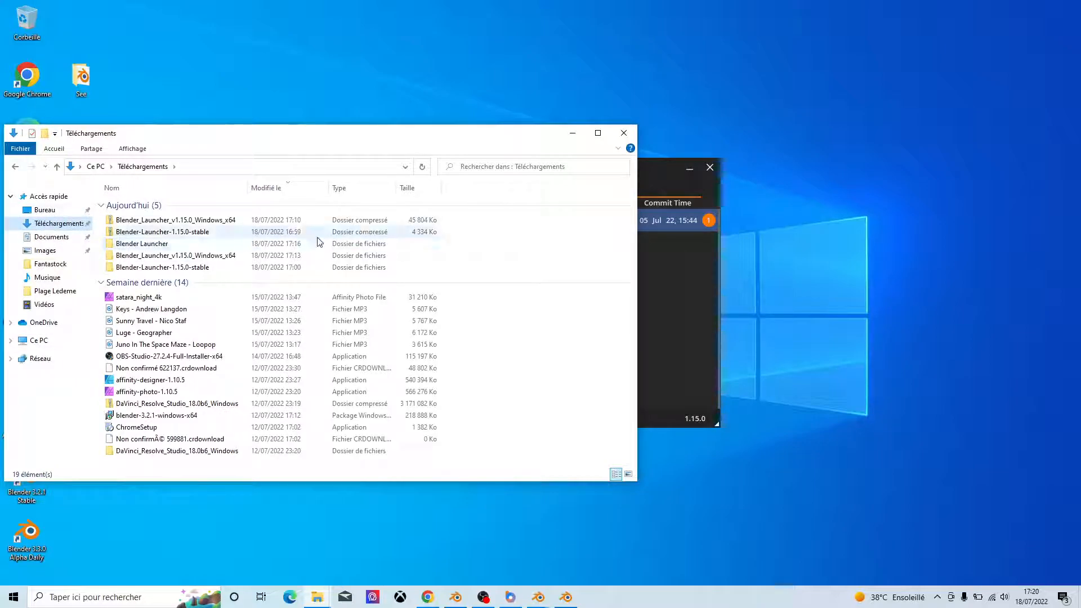
{"action": "left_click", "coordinate": [622, 134]}
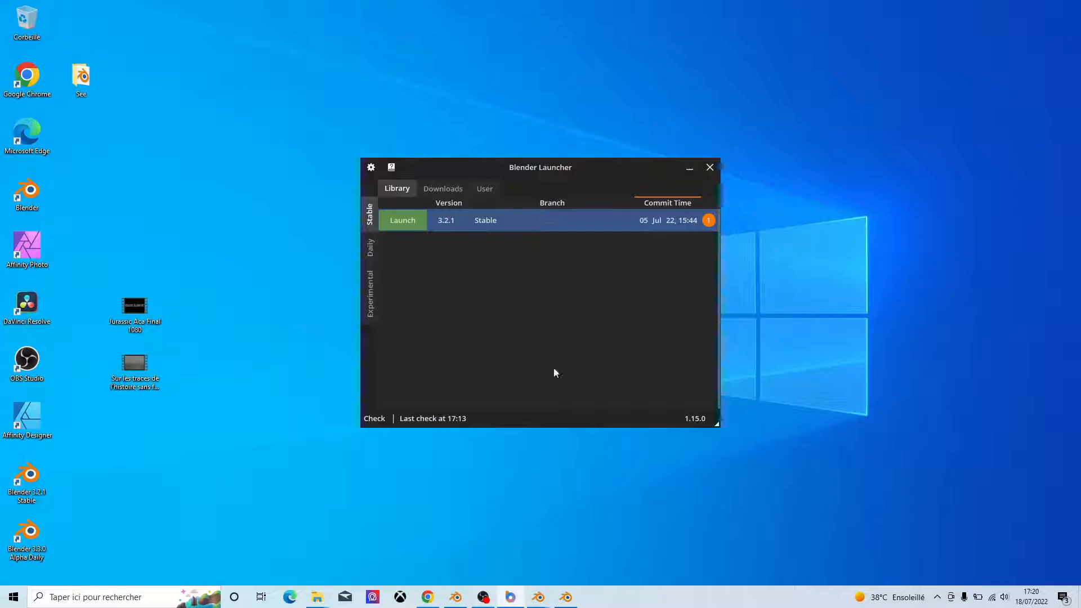
Step: Close the Blender Launcher window, search Windows for "blender l" and open the Blender Launcher folder
{"action": "left_click", "coordinate": [710, 168]}
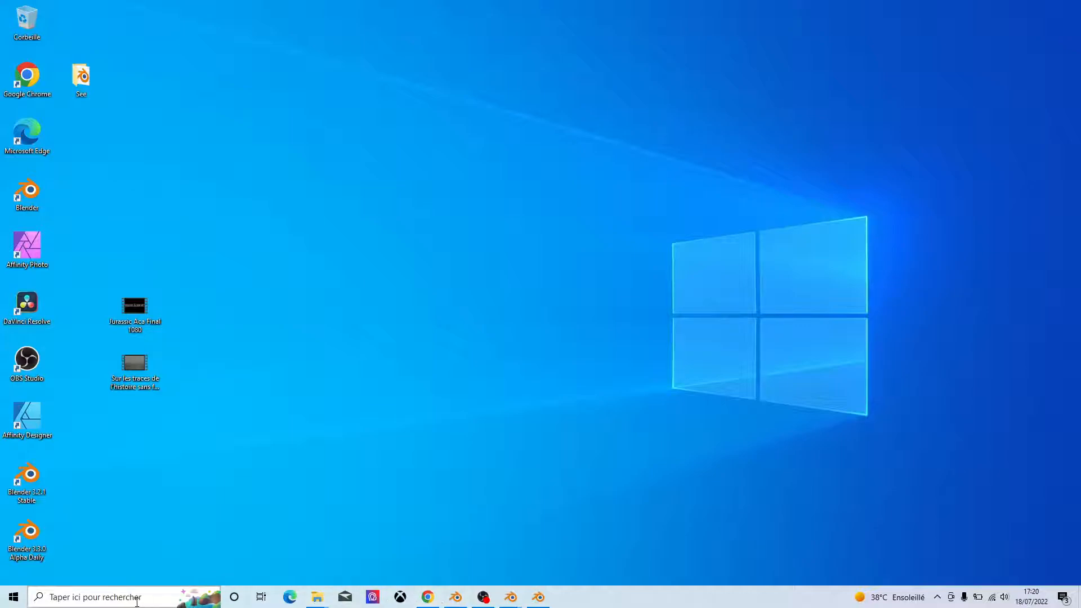
{"action": "left_click", "coordinate": [113, 602]}
{"action": "type", "text": "bl"}
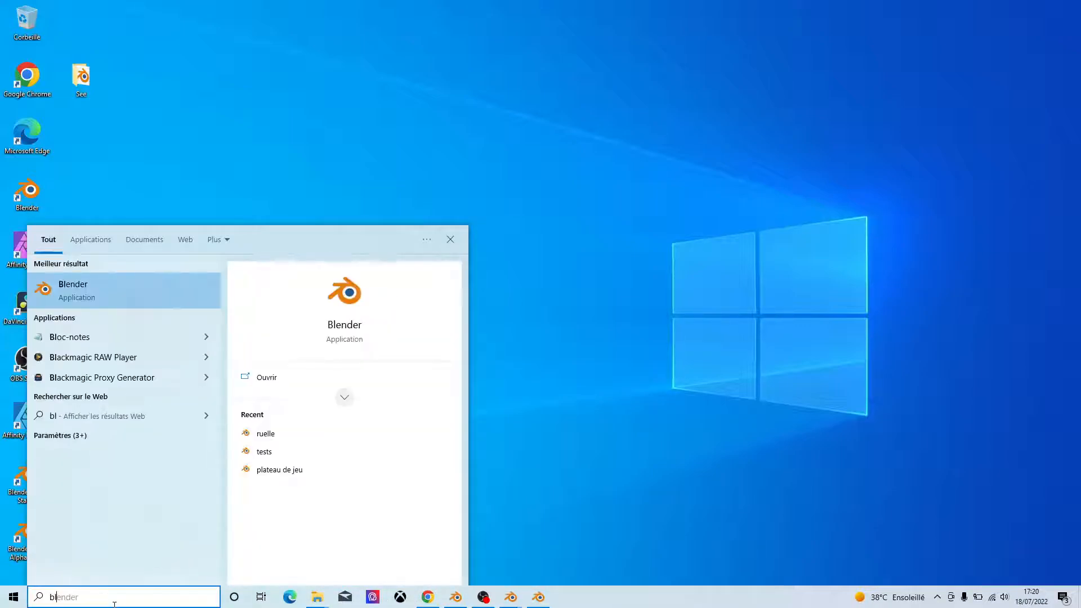
{"action": "type", "text": "en"}
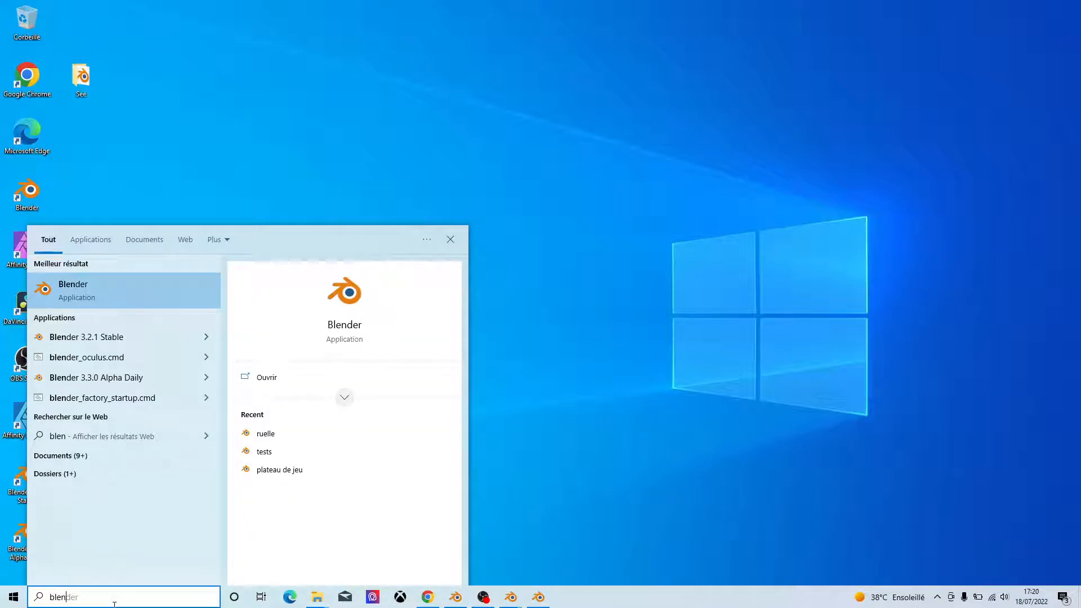
{"action": "type", "text": "der l"}
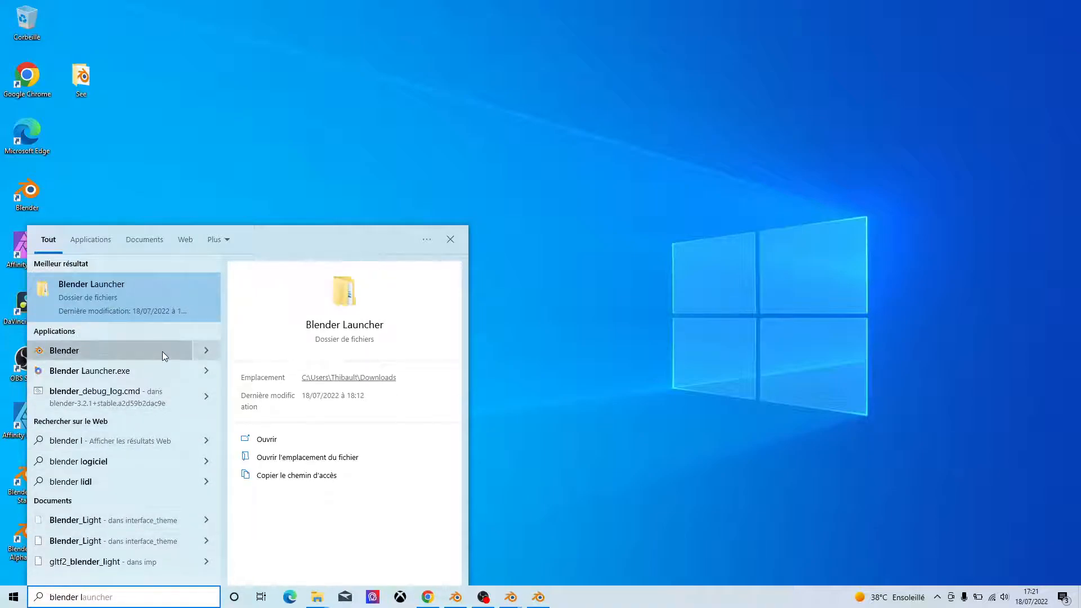
{"action": "left_click", "coordinate": [108, 290]}
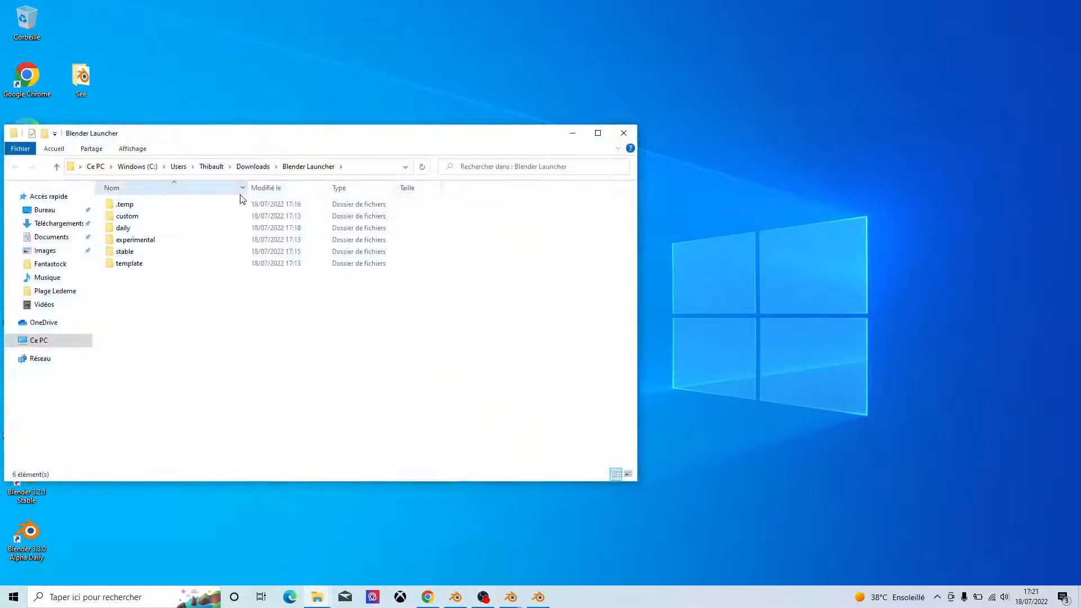
Step: Look through the stable, custom and .temp folders and the parent Downloads folder, then close the File Explorer window
{"action": "double_click", "coordinate": [125, 253]}
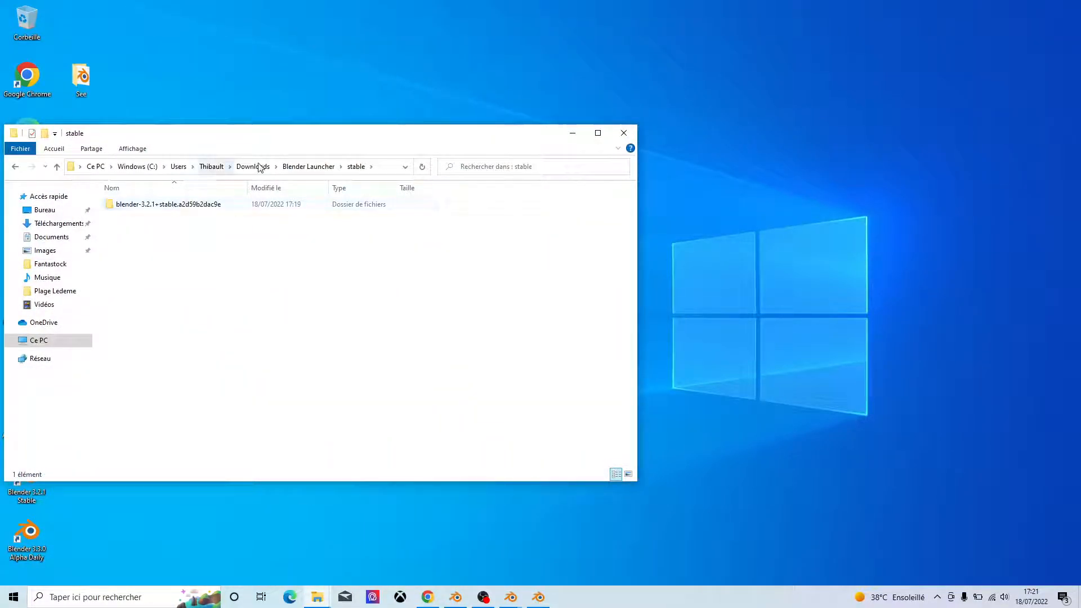
{"action": "left_click", "coordinate": [313, 168]}
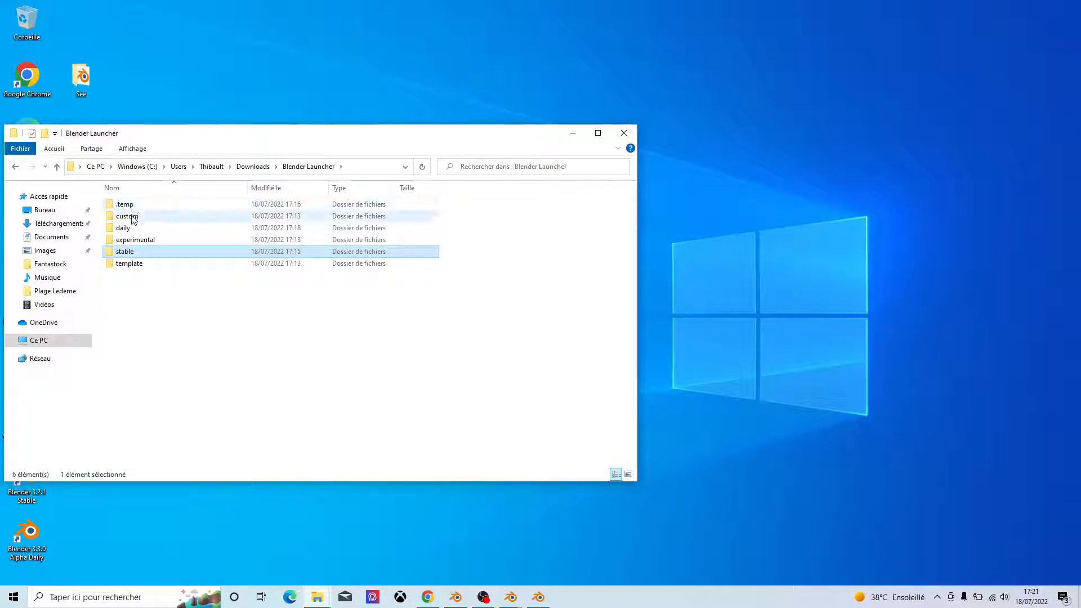
{"action": "double_click", "coordinate": [132, 218]}
{"action": "left_click", "coordinate": [308, 167]}
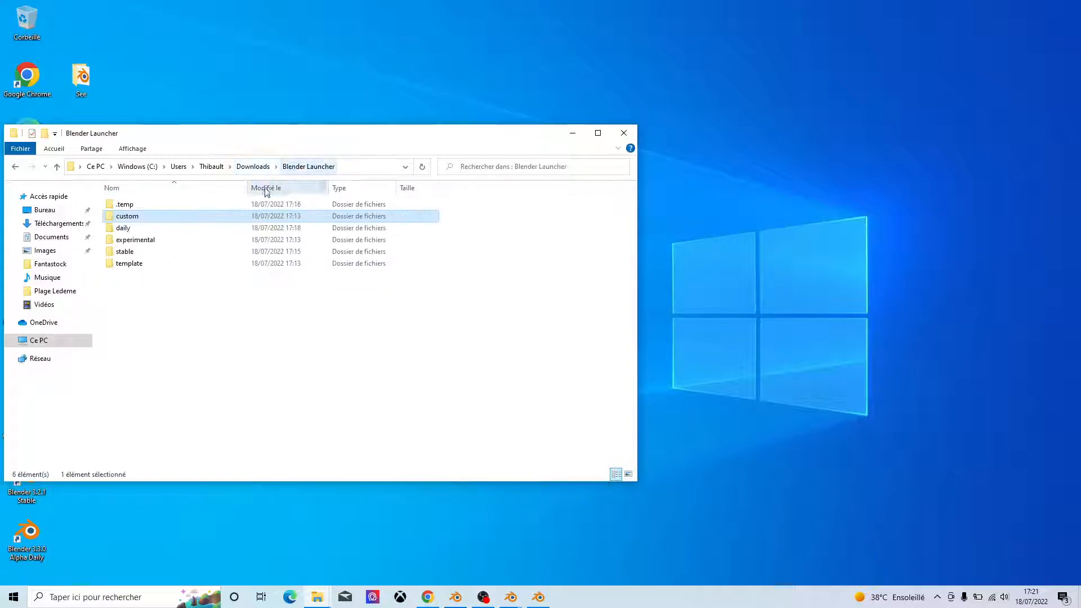
{"action": "double_click", "coordinate": [135, 206]}
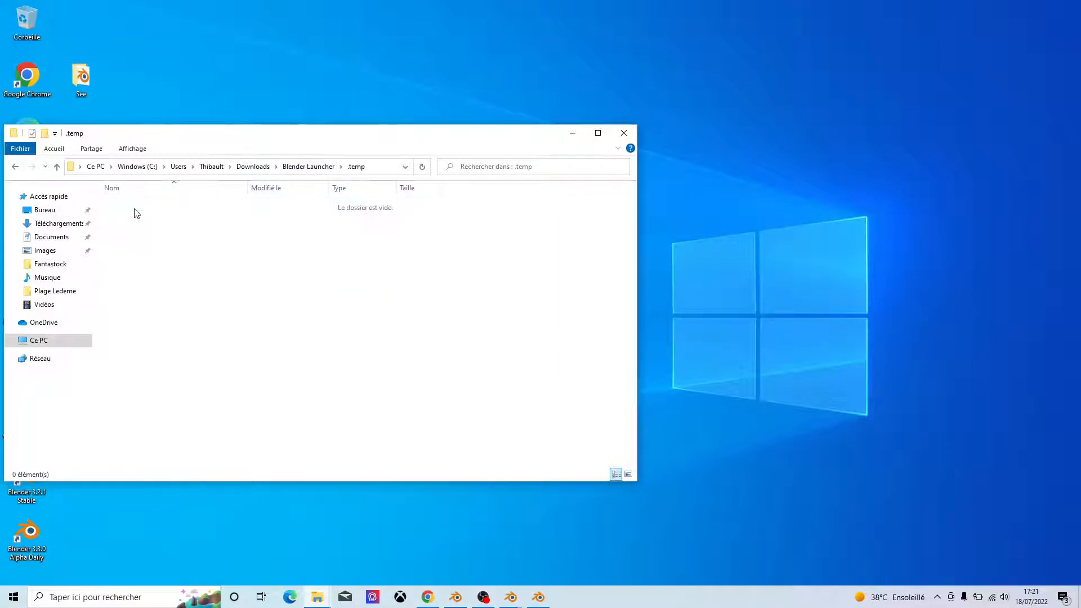
{"action": "left_click", "coordinate": [253, 167]}
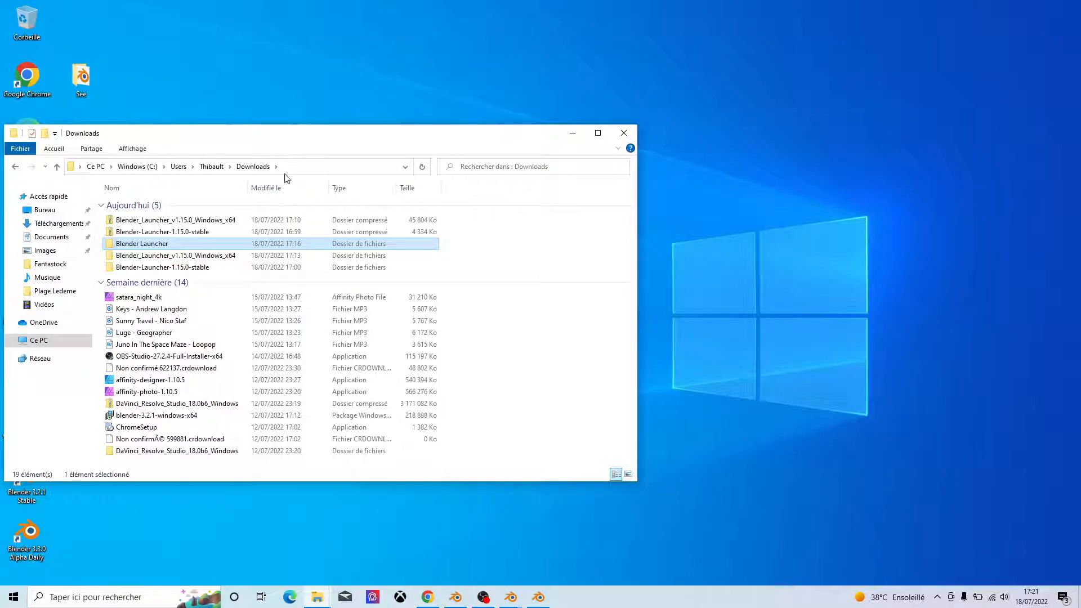
{"action": "left_click", "coordinate": [624, 133]}
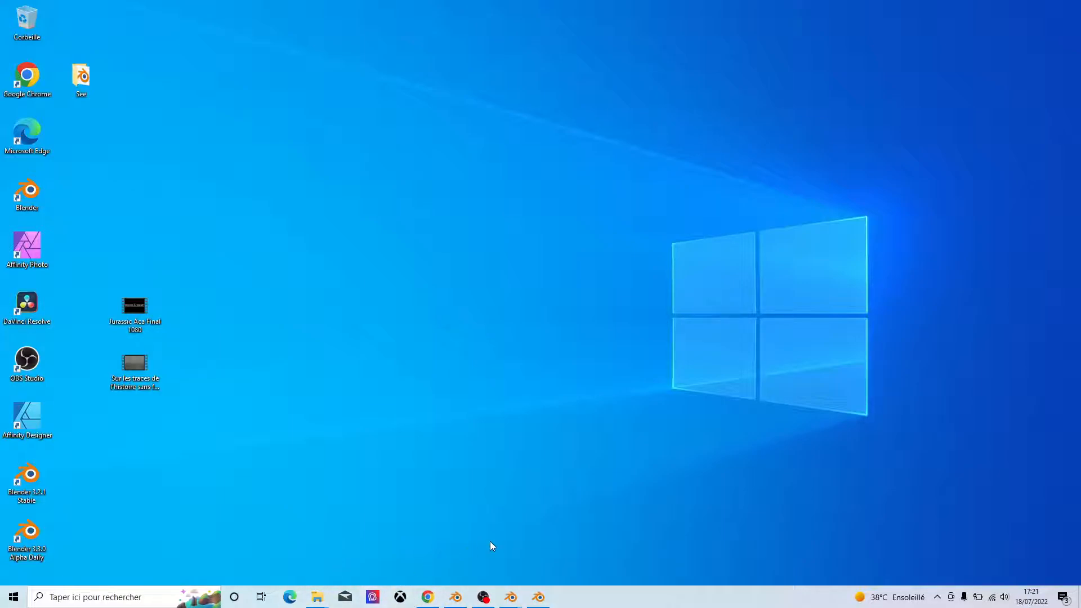
Step: Switch to the open Blender 3.2.1 window
{"action": "left_click", "coordinate": [539, 597]}
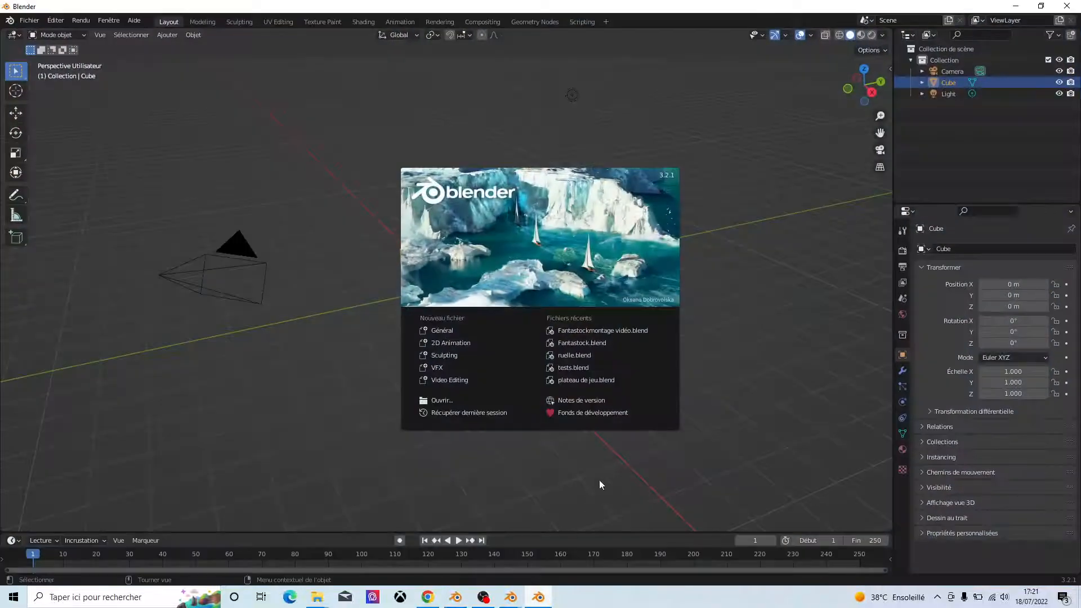